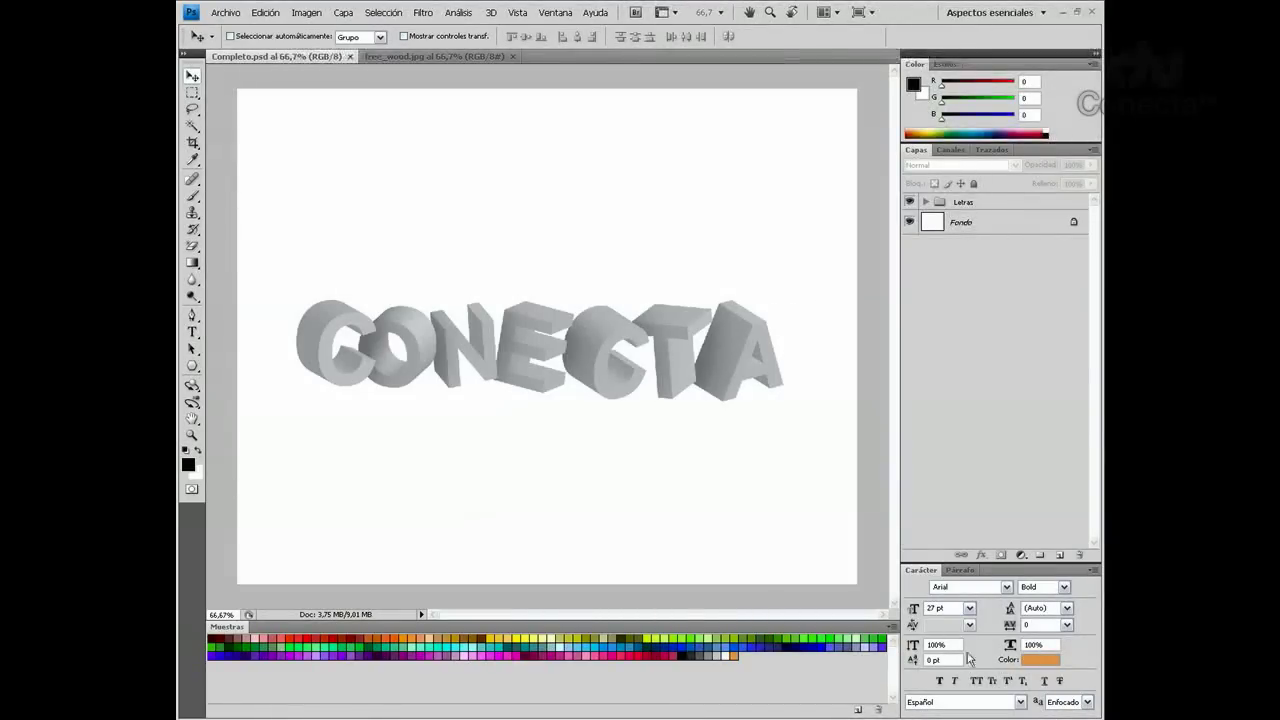
# Unlock free_wood.jpg's background layer and drag the wood texture into Completo.psd
pyautogui.click(443, 57)
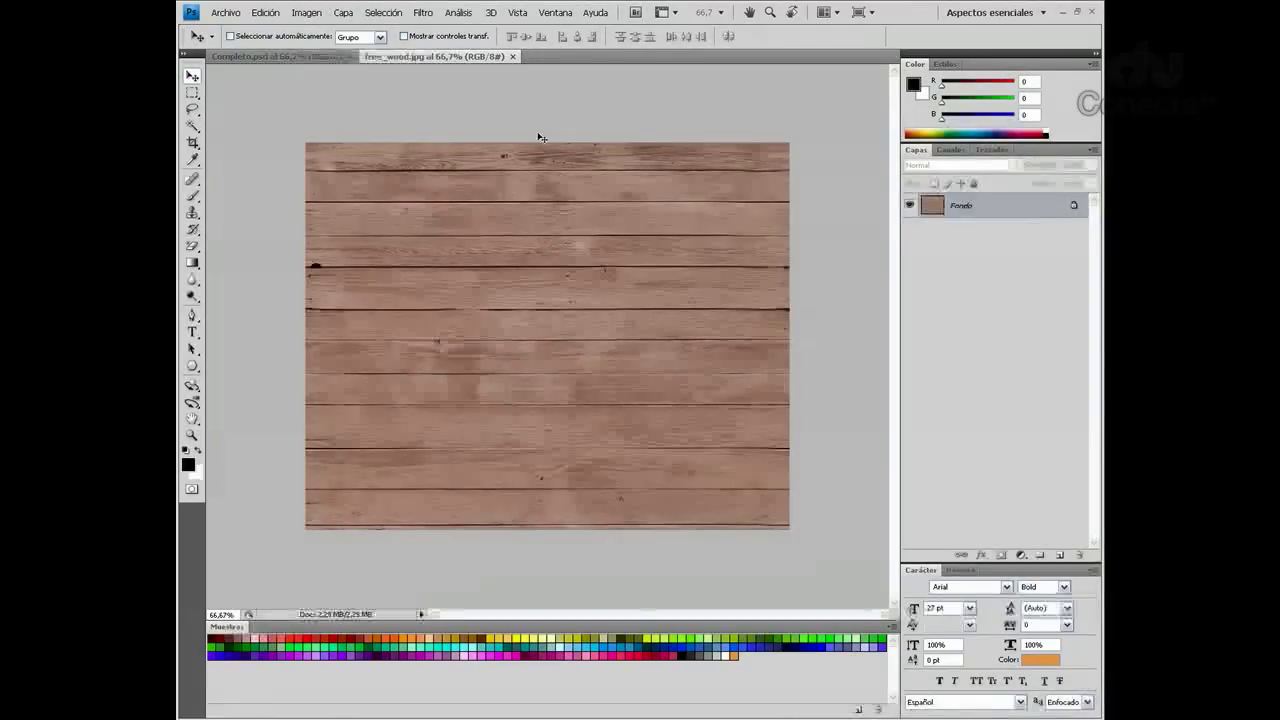
pyautogui.doubleClick(995, 210)
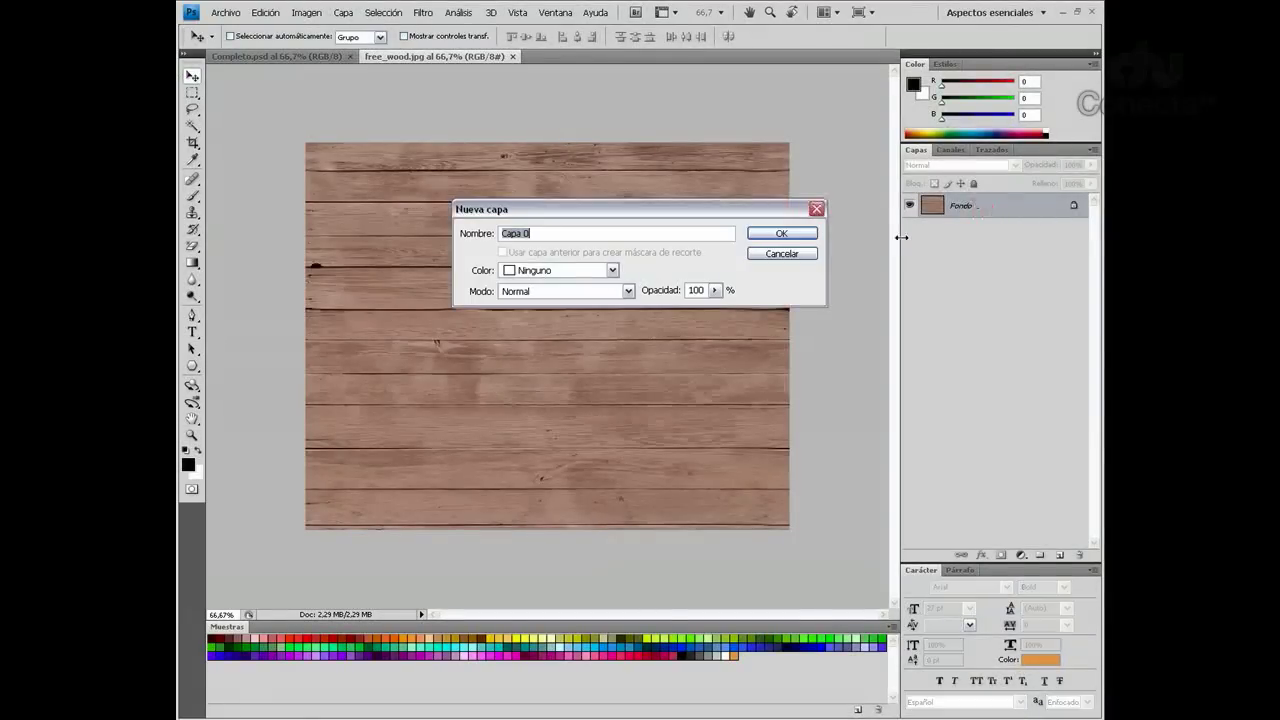
pyautogui.click(776, 231)
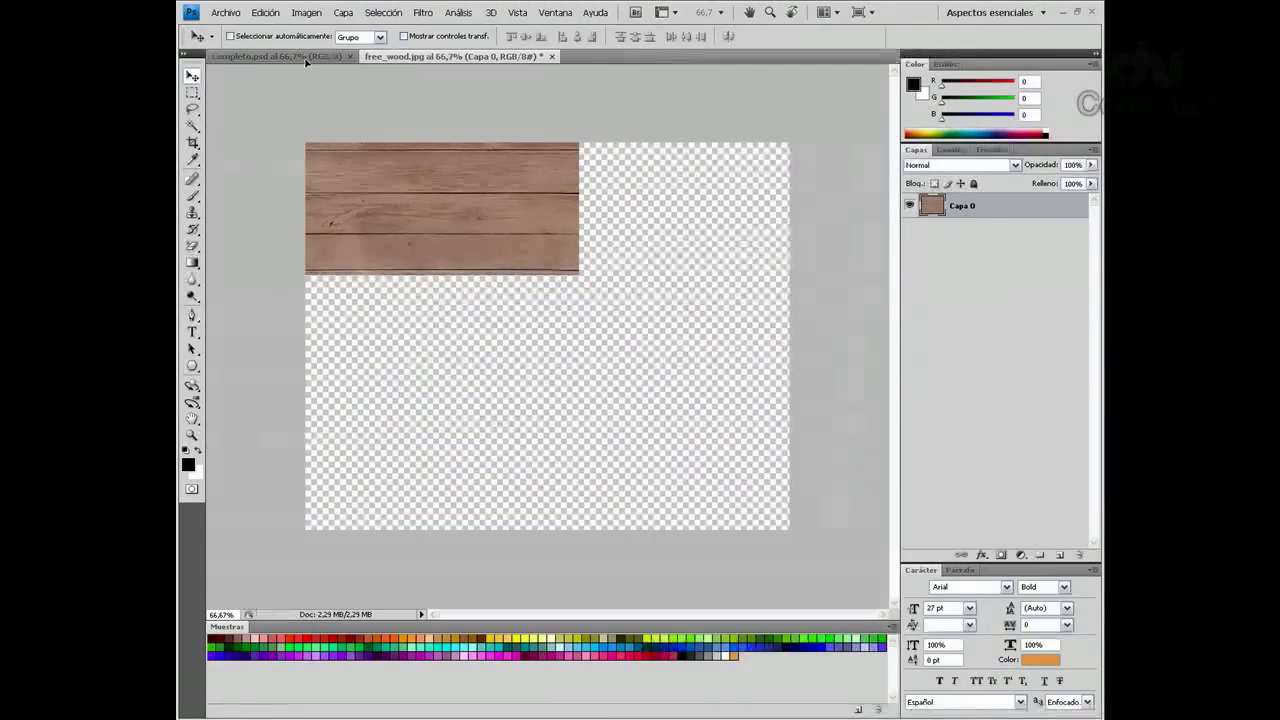
pyautogui.moveTo(306, 60); pyautogui.dragTo(327, 100)
pyautogui.moveTo(540, 336); pyautogui.dragTo(541, 337)
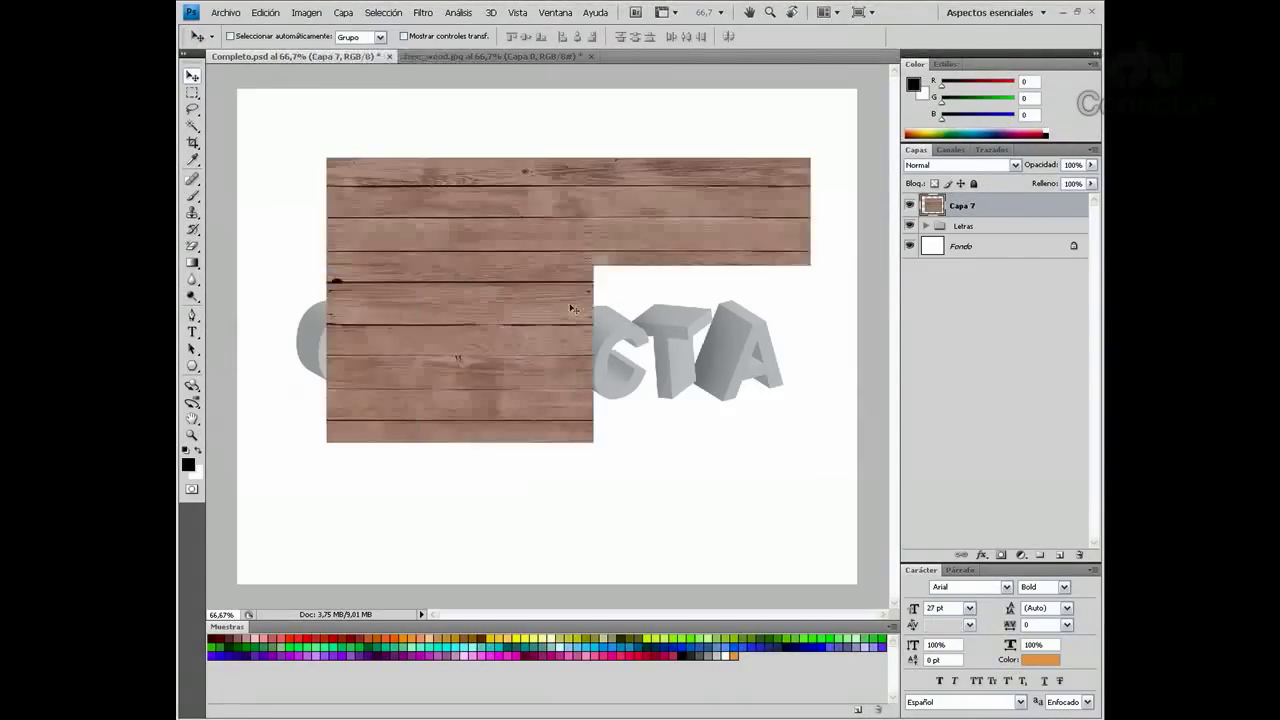
# Scale the wood layer to cover the whole canvas and stack it below the Letras group
pyautogui.hotkey('ctrl', 't')
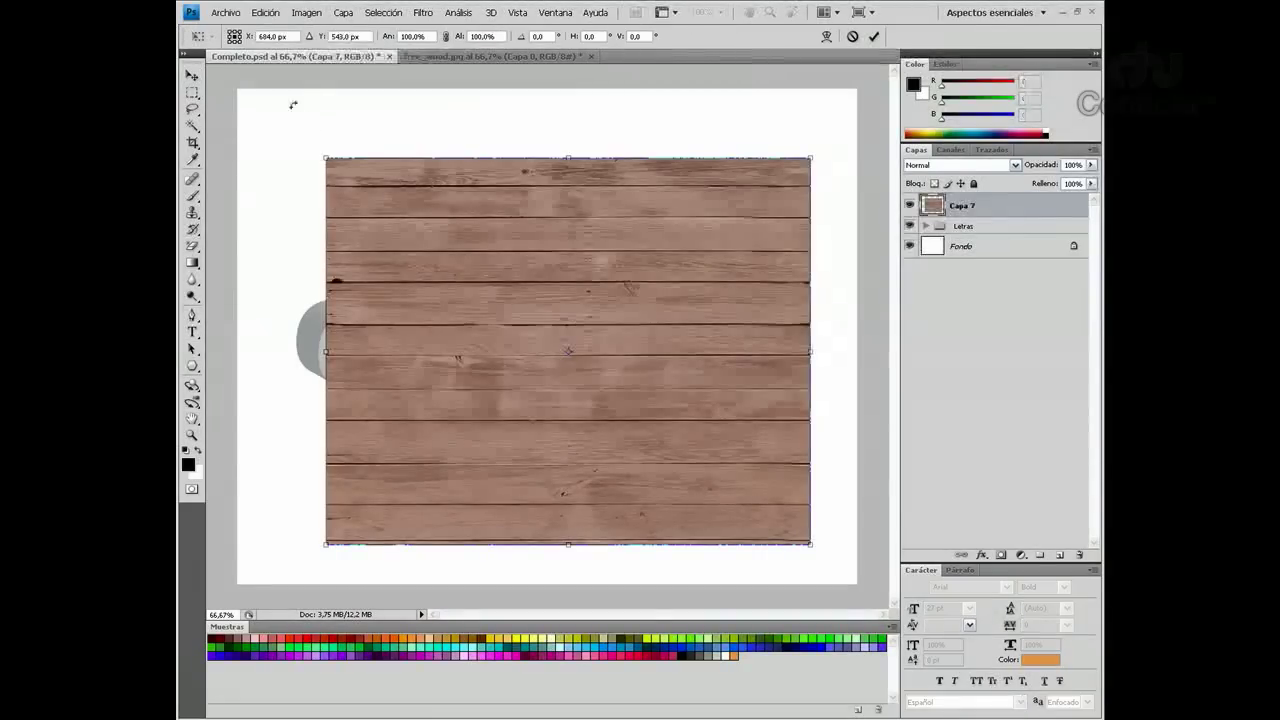
pyautogui.moveTo(323, 158); pyautogui.dragTo(214, 68)
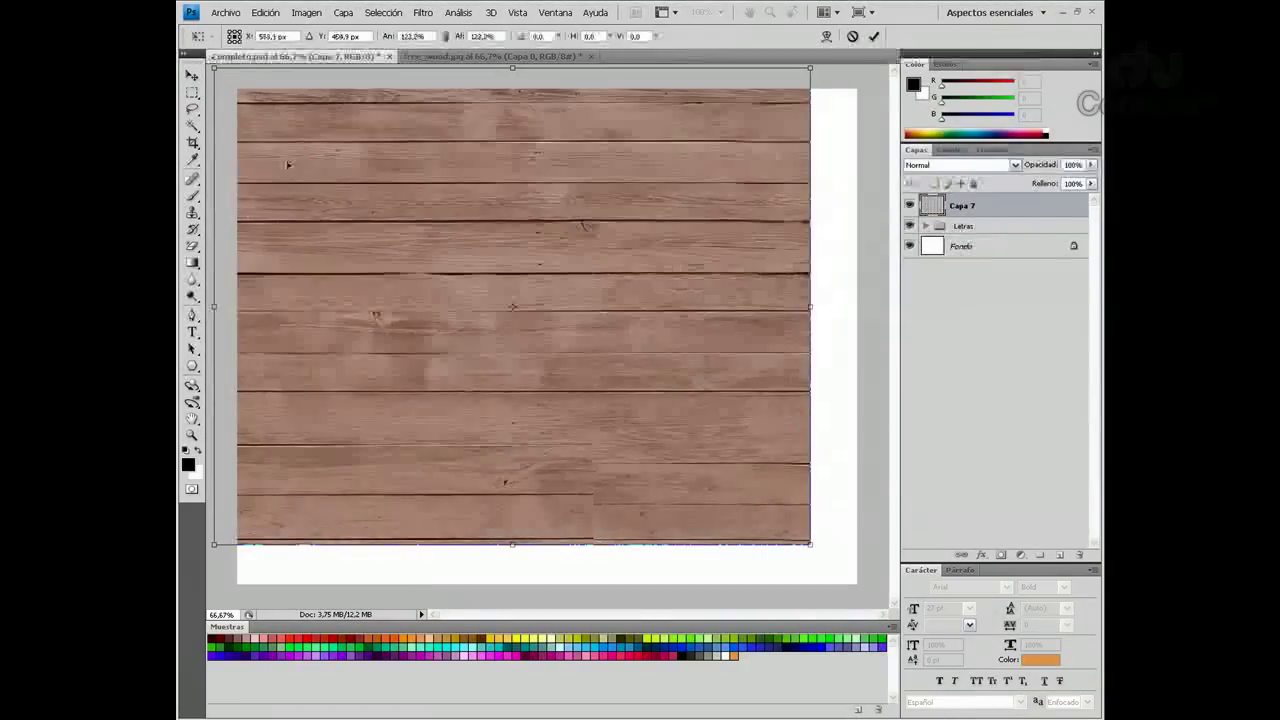
pyautogui.moveTo(810, 544); pyautogui.dragTo(881, 601)
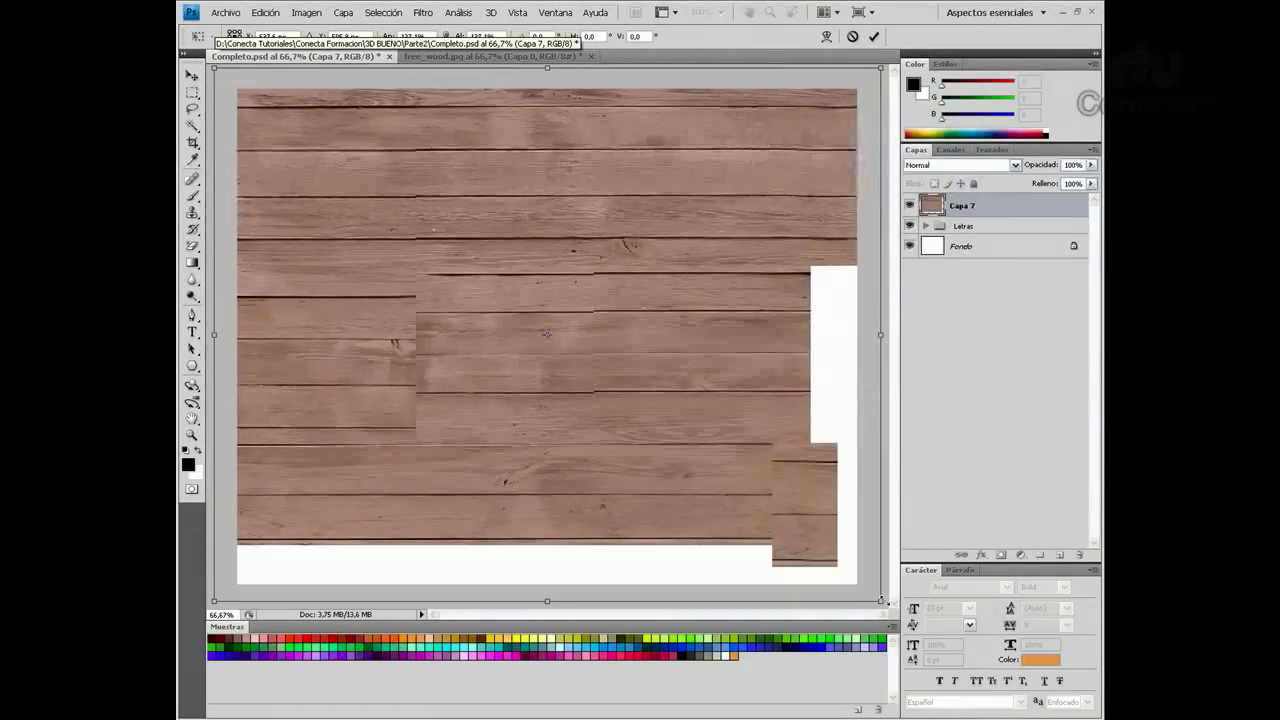
pyautogui.press('Return')
pyautogui.moveTo(966, 206); pyautogui.dragTo(976, 255)
pyautogui.click(957, 194)
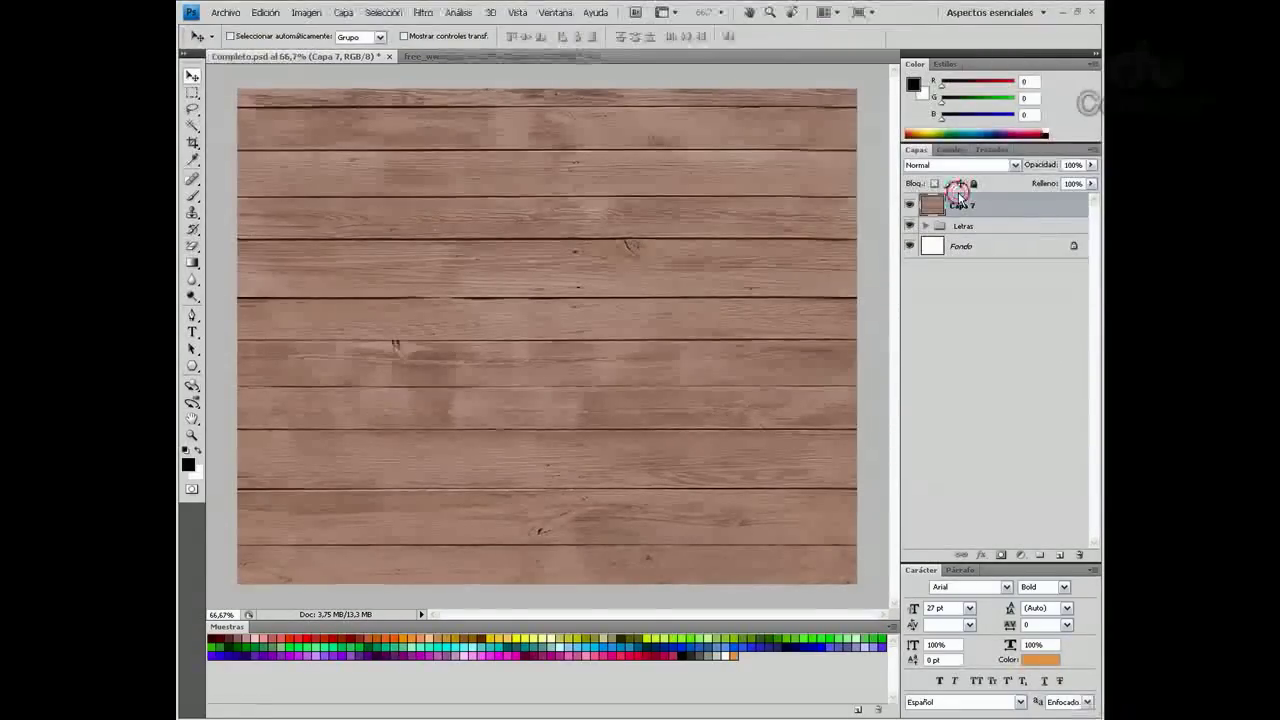
pyautogui.moveTo(963, 207); pyautogui.dragTo(967, 240)
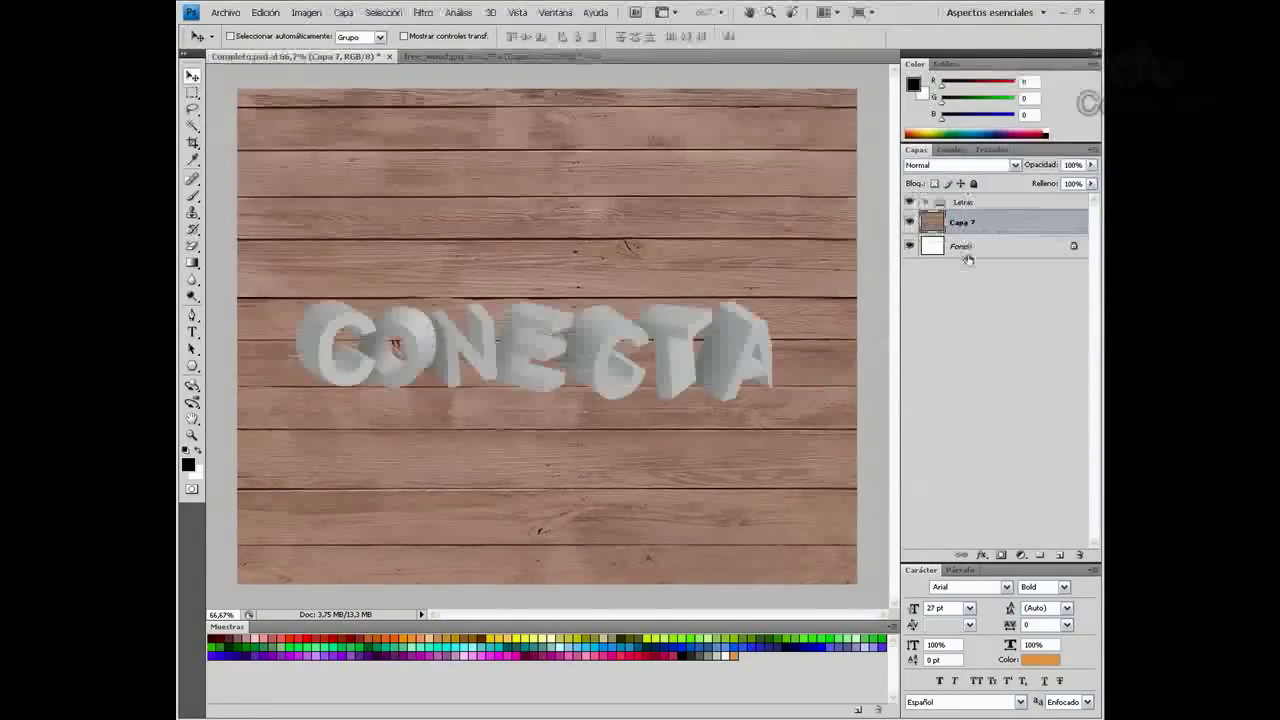
# Delete the white Fondo layer
pyautogui.click(967, 256)
pyautogui.rightClick(966, 250)
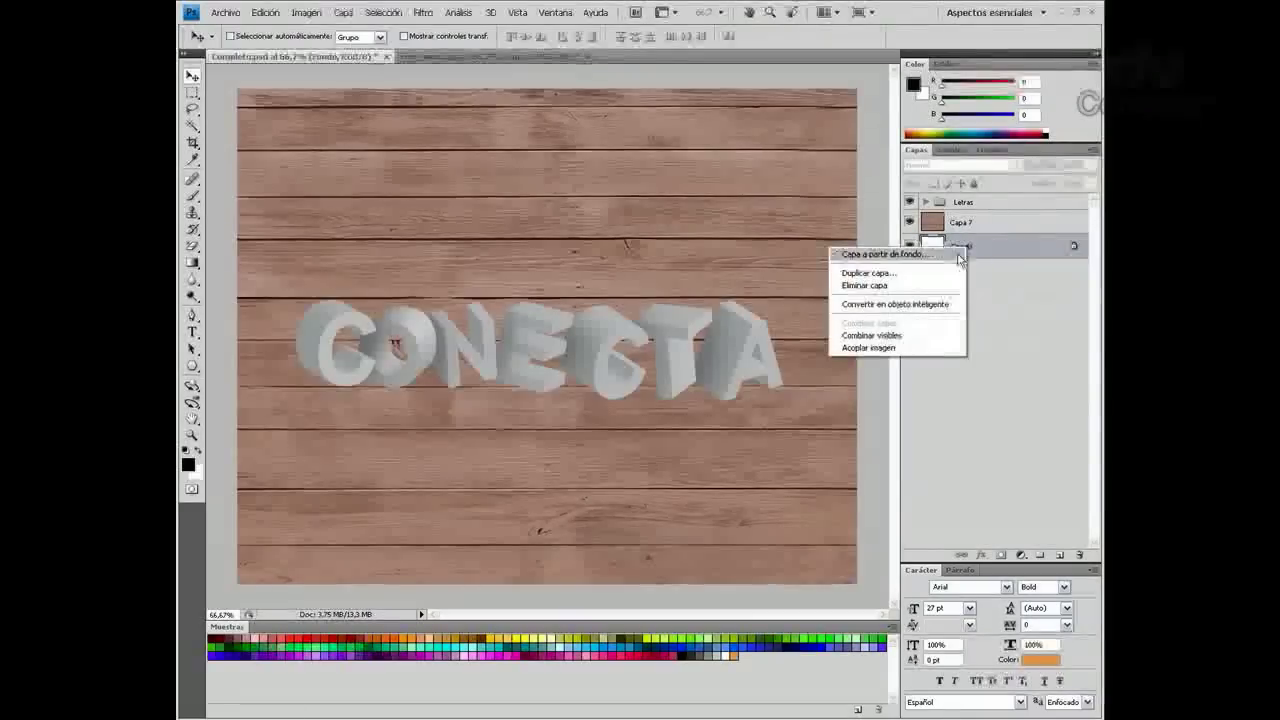
pyautogui.click(900, 286)
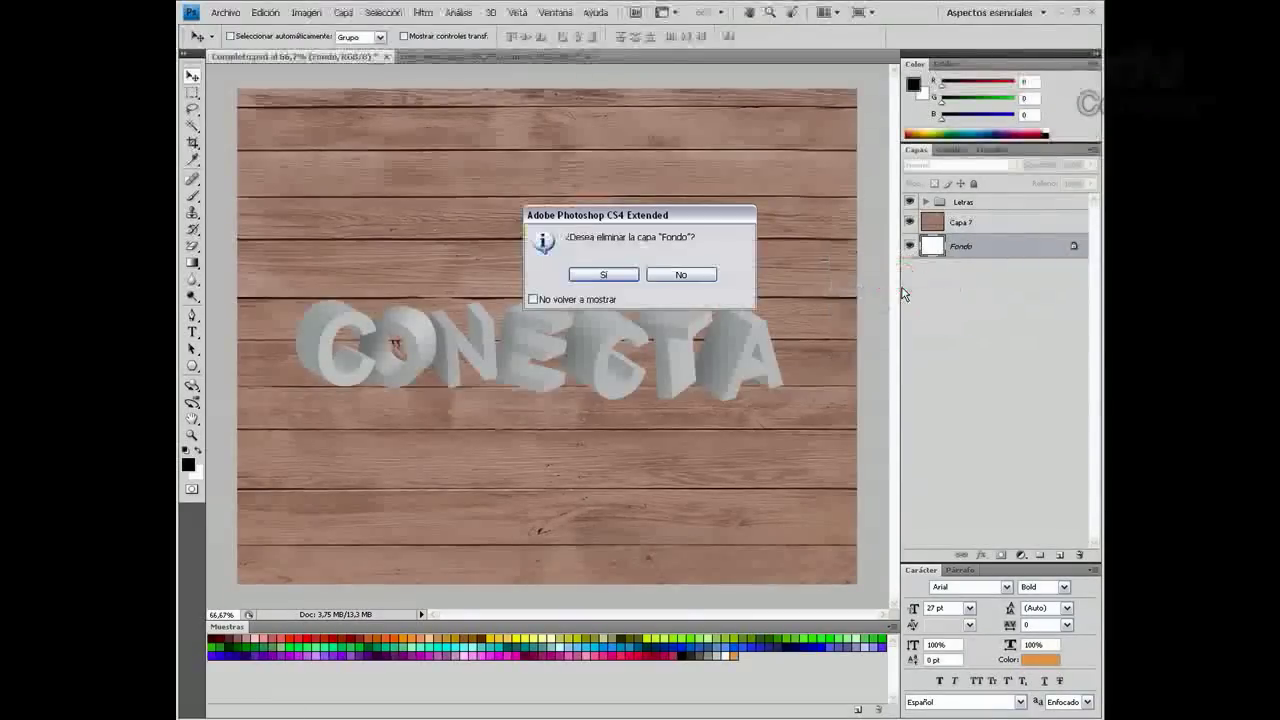
pyautogui.click(604, 276)
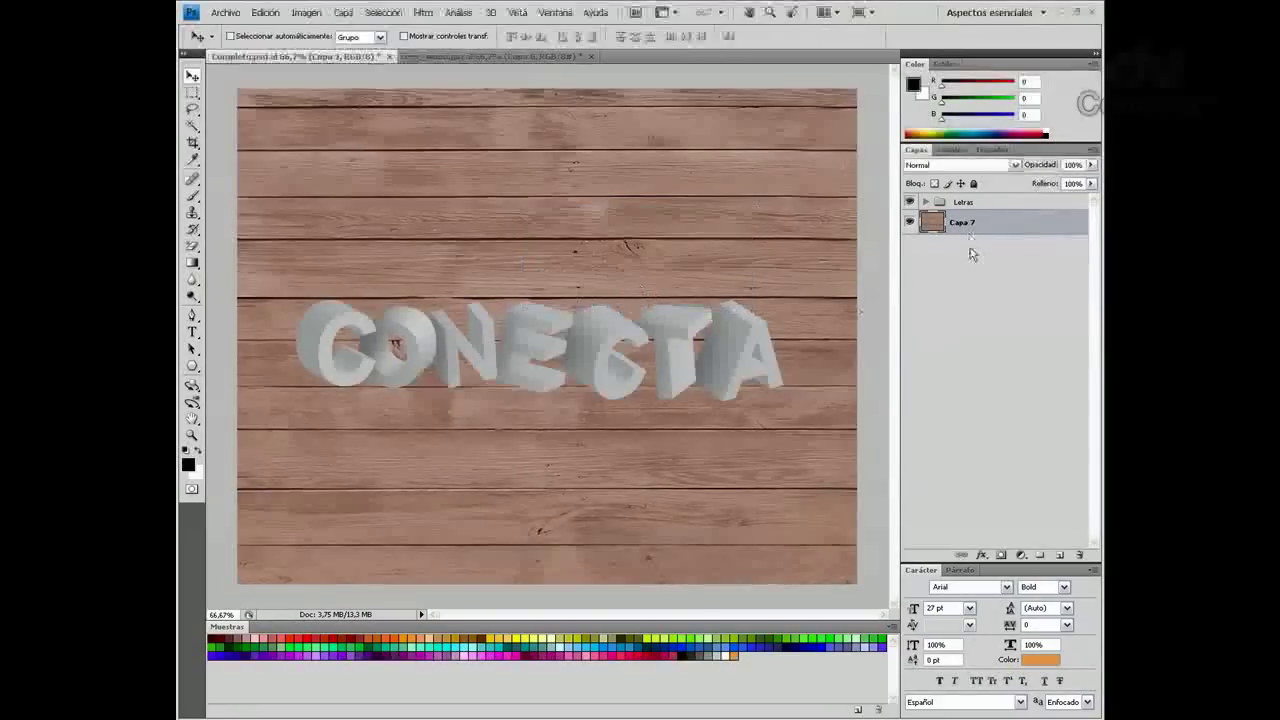
# Add a Blanco y negro adjustment layer, darkening Amarillos and raising Verdes
pyautogui.click(1021, 556)
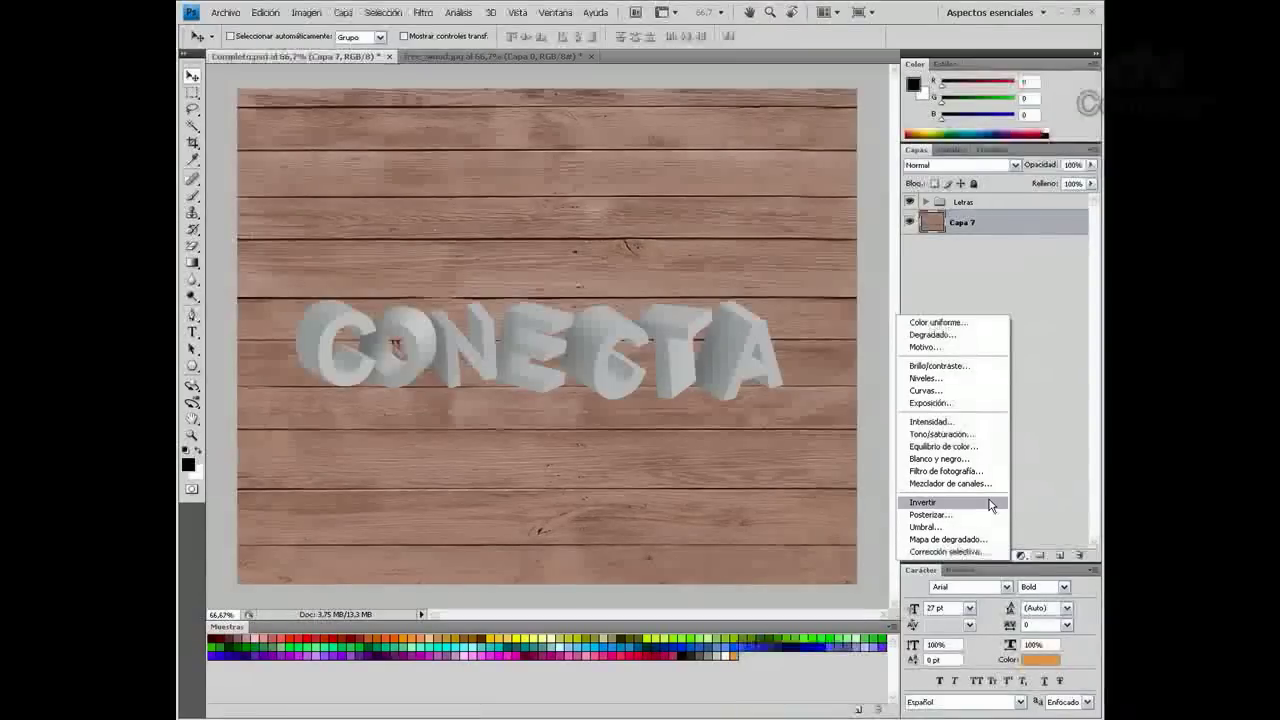
pyautogui.click(968, 458)
pyautogui.moveTo(839, 144)
pyautogui.mouseDown()
pyautogui.moveTo(566, 233)
pyautogui.moveTo(576, 148)
pyautogui.mouseUp()
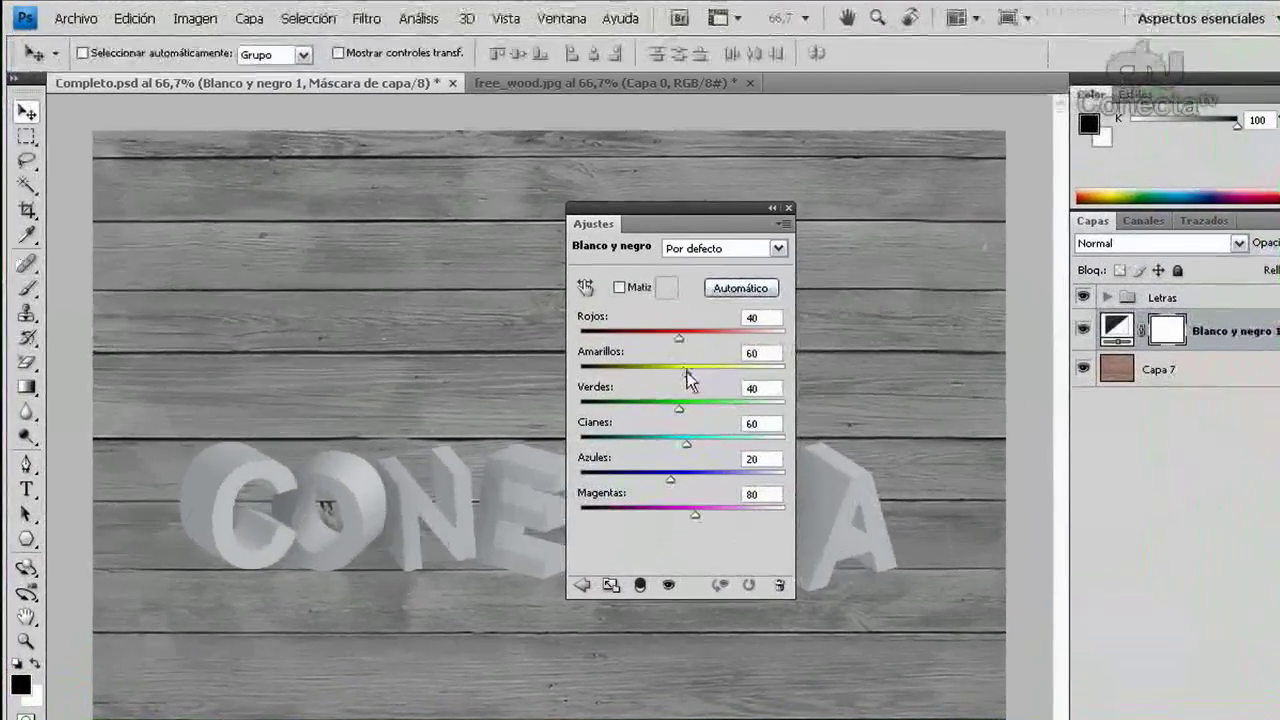
pyautogui.moveTo(686, 370)
pyautogui.mouseDown()
pyautogui.moveTo(591, 370)
pyautogui.moveTo(660, 375)
pyautogui.mouseUp()
pyautogui.click(686, 407)
pyautogui.moveTo(673, 374); pyautogui.dragTo(678, 374)
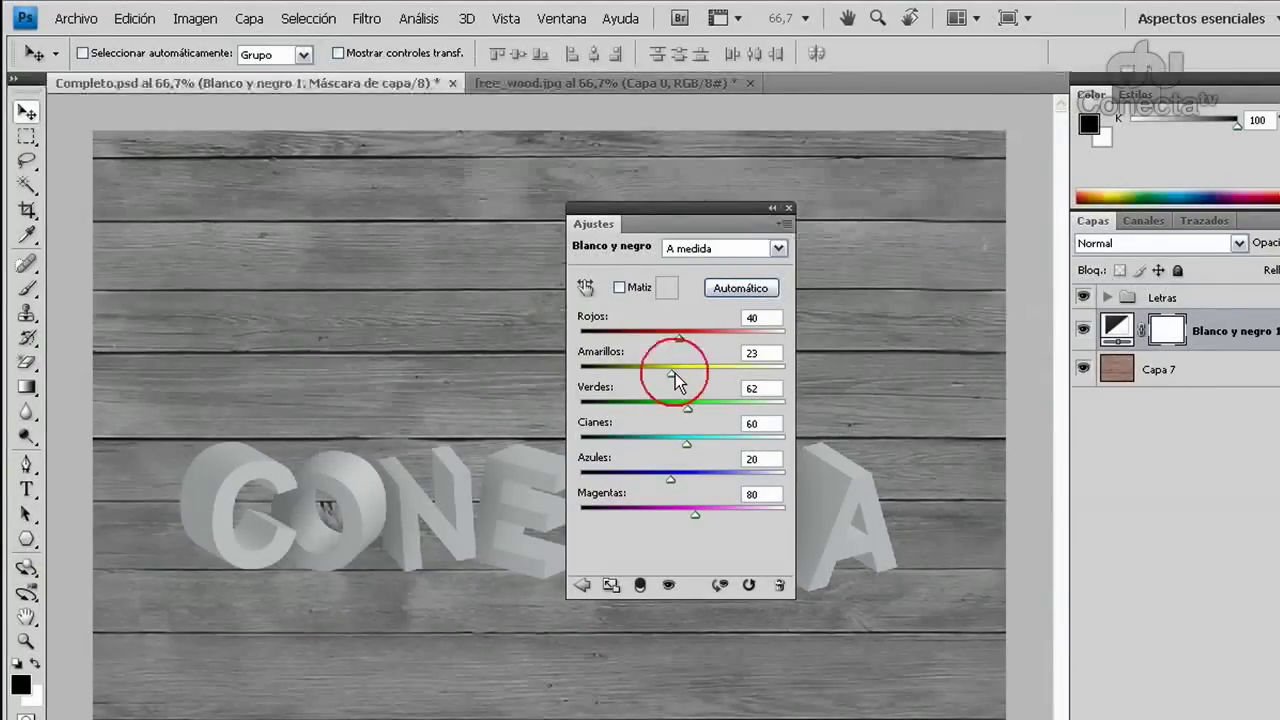
pyautogui.click(1149, 457)
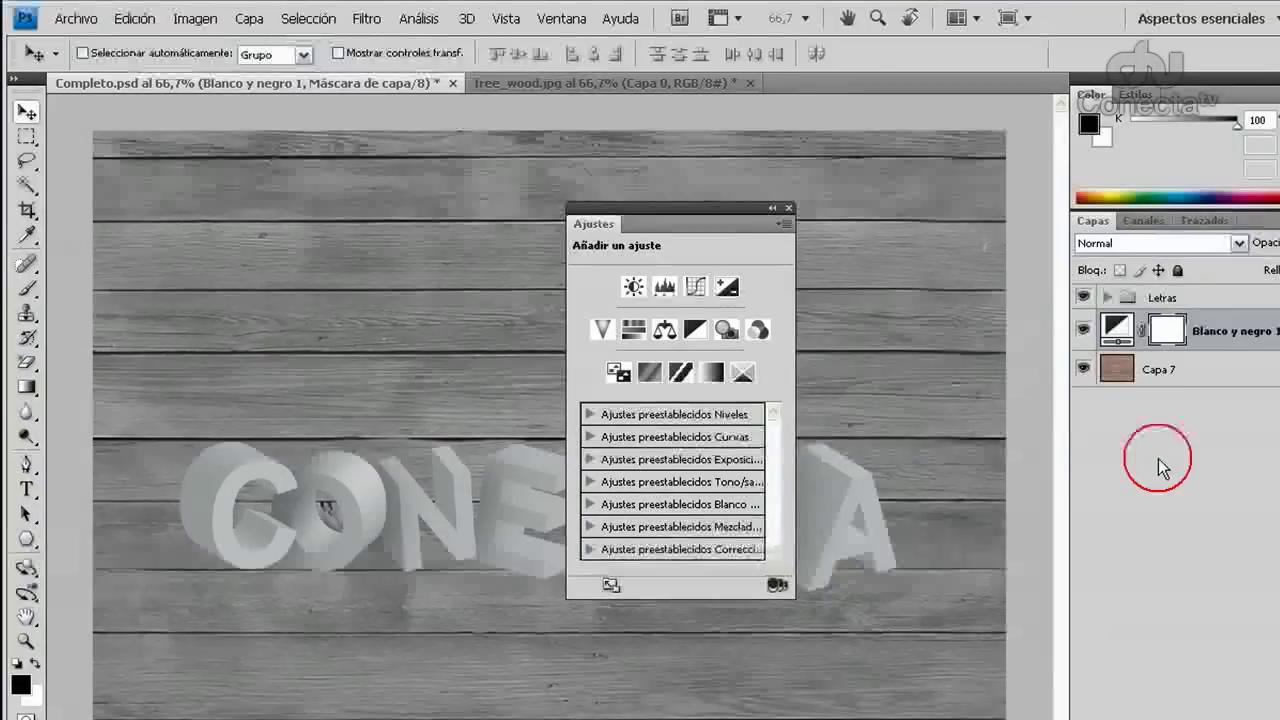
pyautogui.click(788, 210)
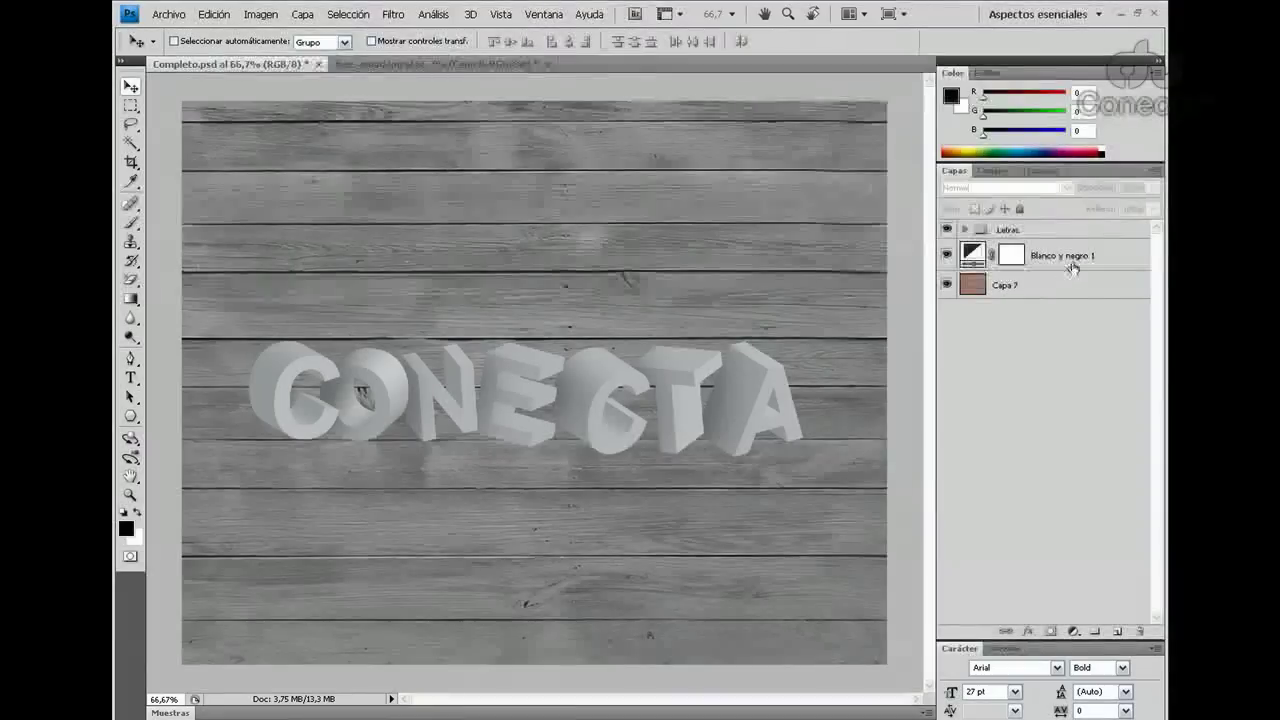
# Add a Degradado fill layer above Blanco y negro 1, black to transparent, end stop at 20% opacity
pyautogui.click(1068, 258)
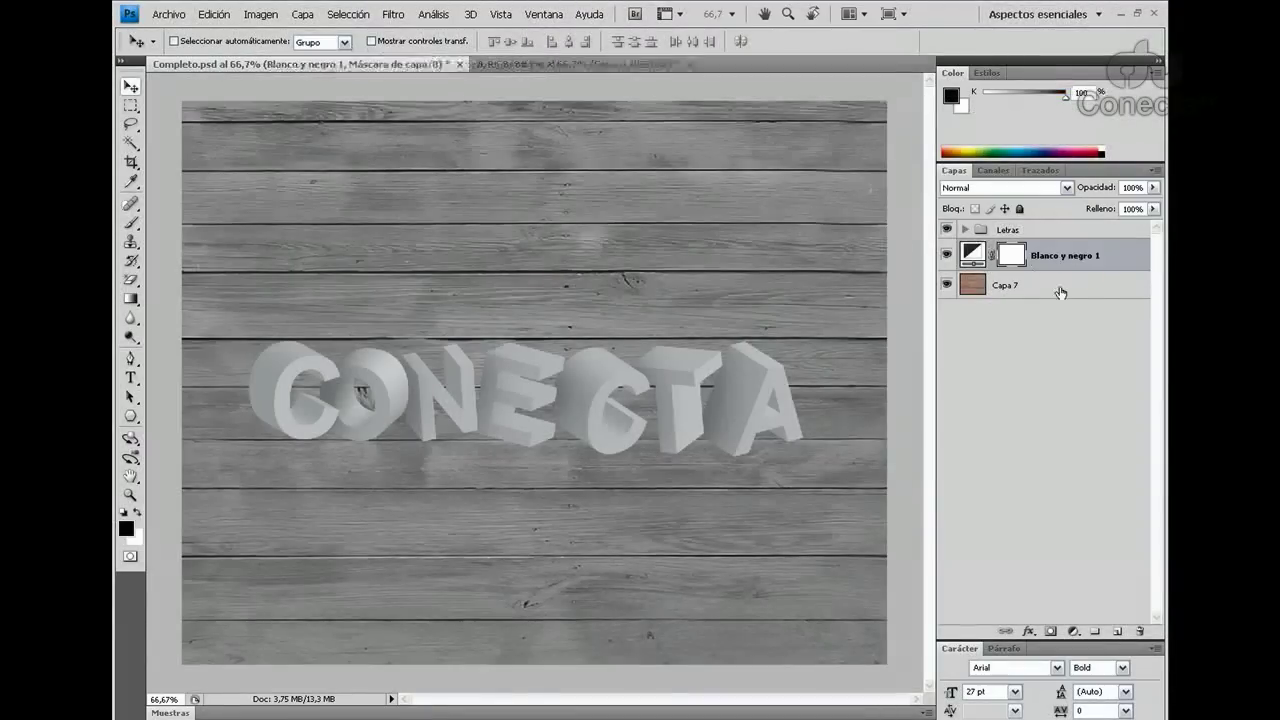
pyautogui.click(1072, 632)
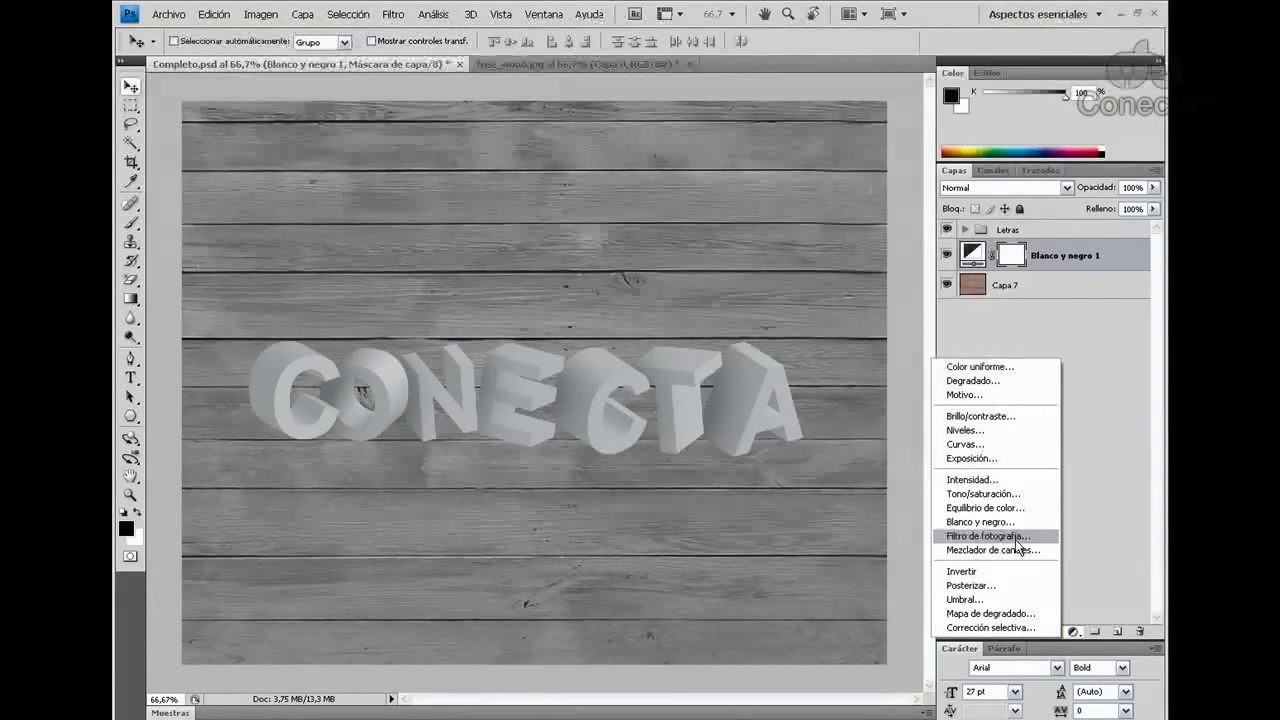
pyautogui.click(973, 381)
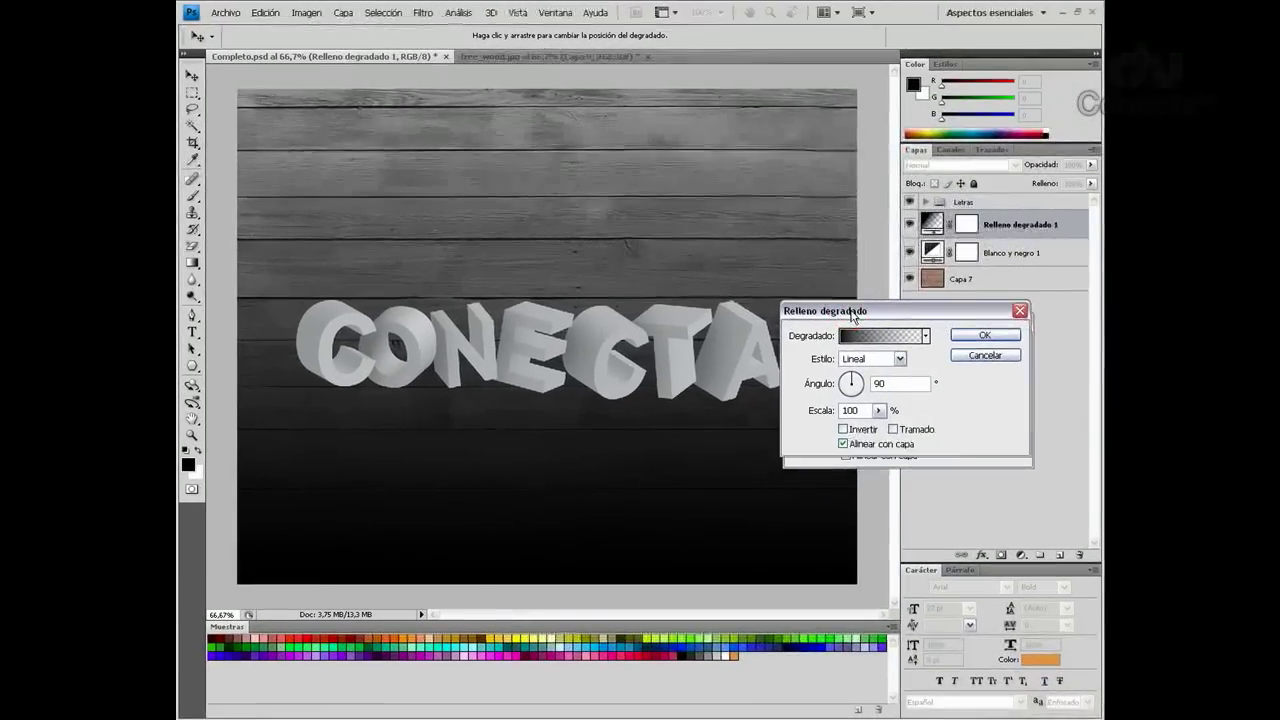
pyautogui.moveTo(858, 293); pyautogui.dragTo(762, 218)
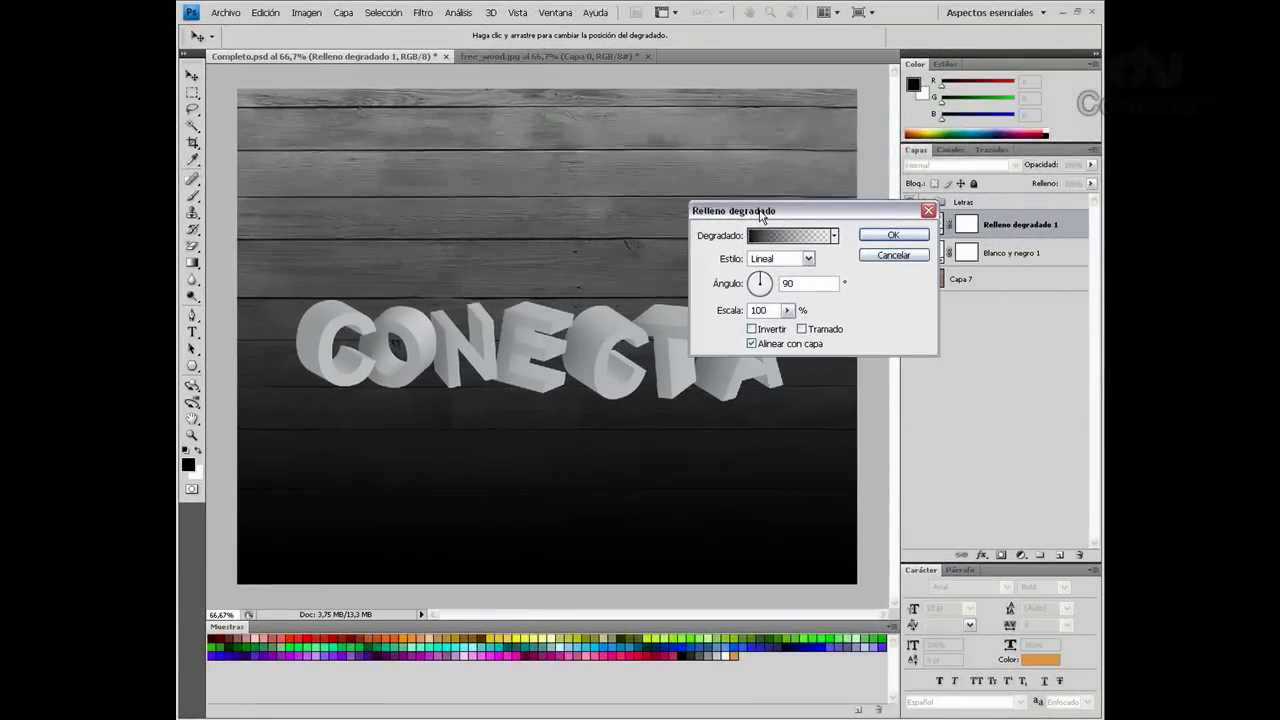
pyautogui.click(780, 237)
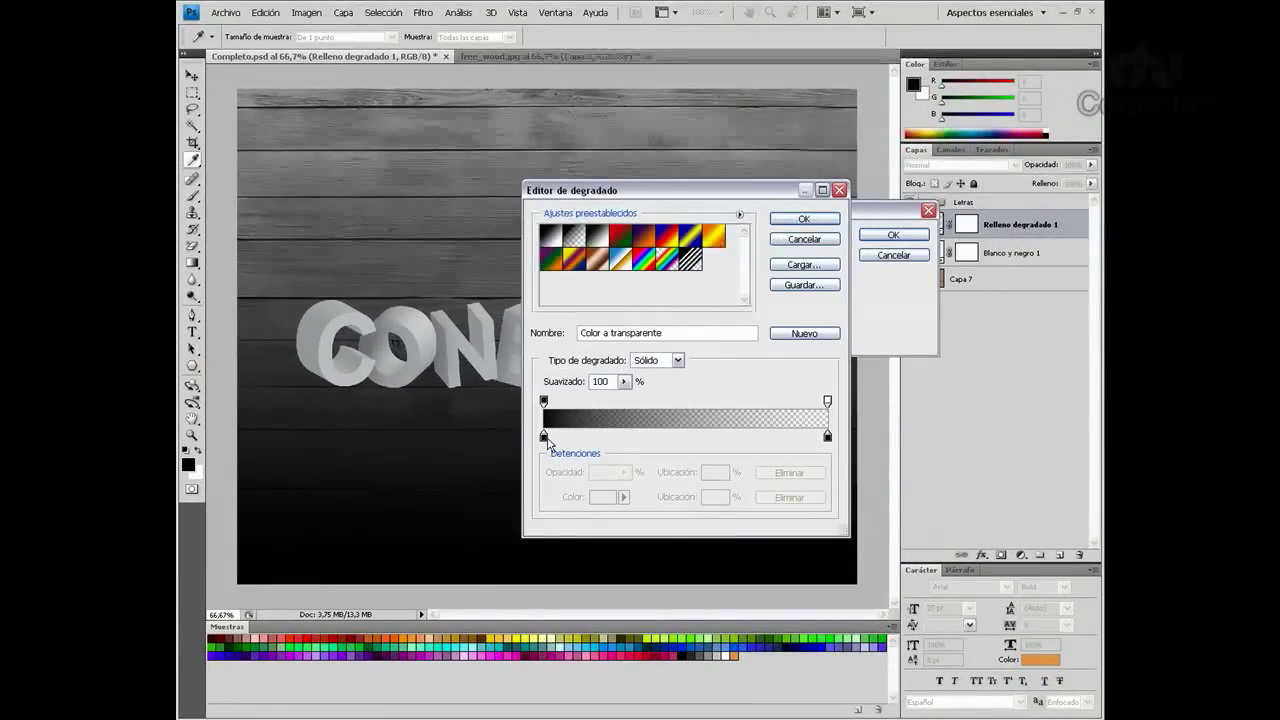
pyautogui.click(544, 437)
pyautogui.click(544, 401)
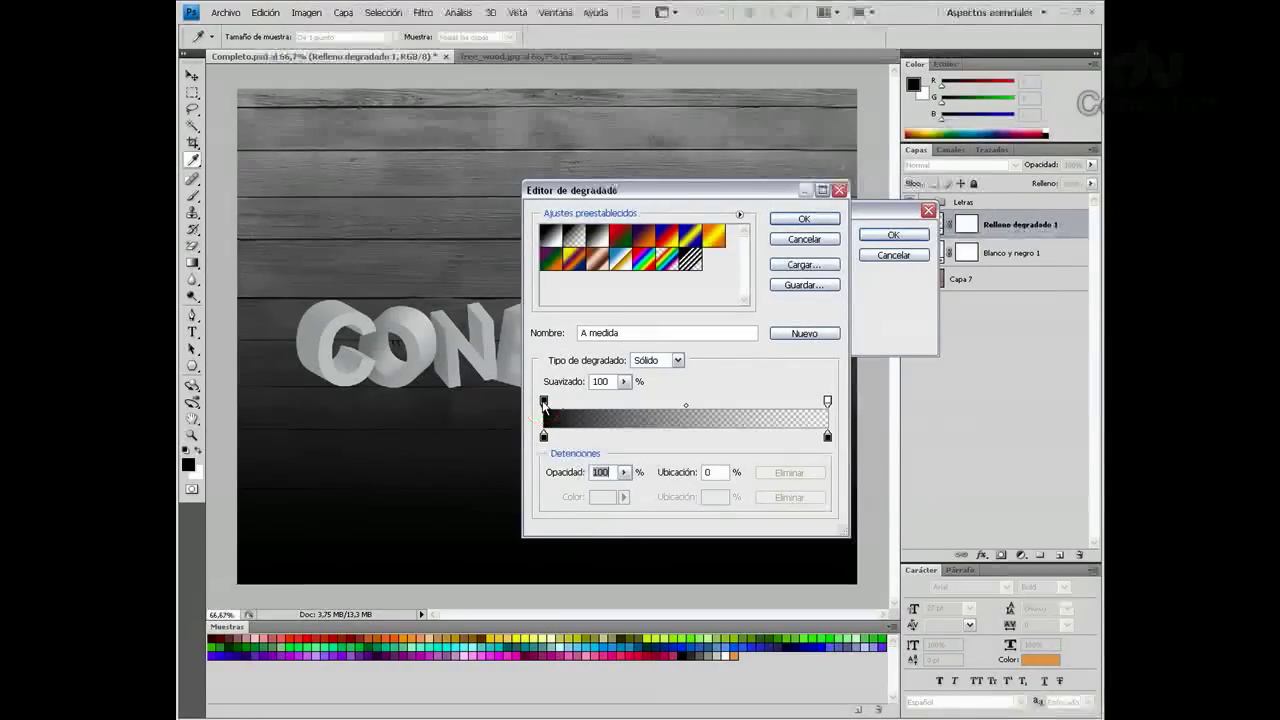
pyautogui.click(828, 437)
pyautogui.click(827, 401)
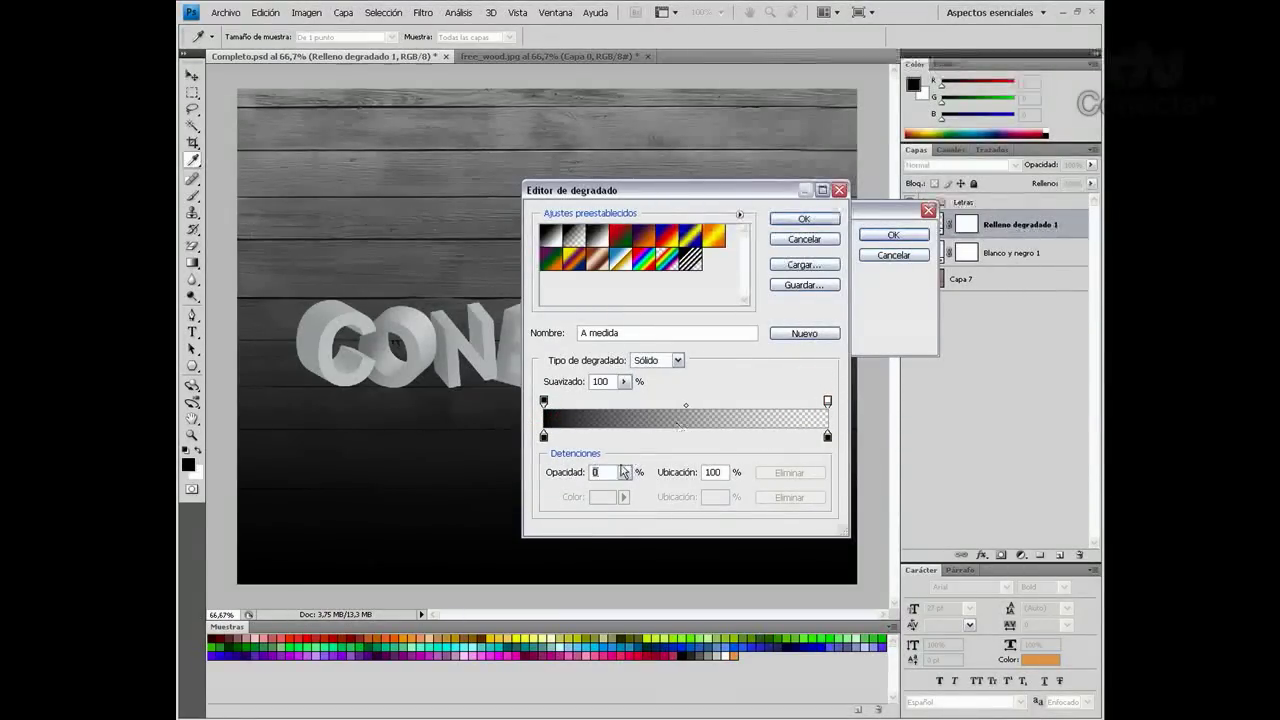
pyautogui.write('20')
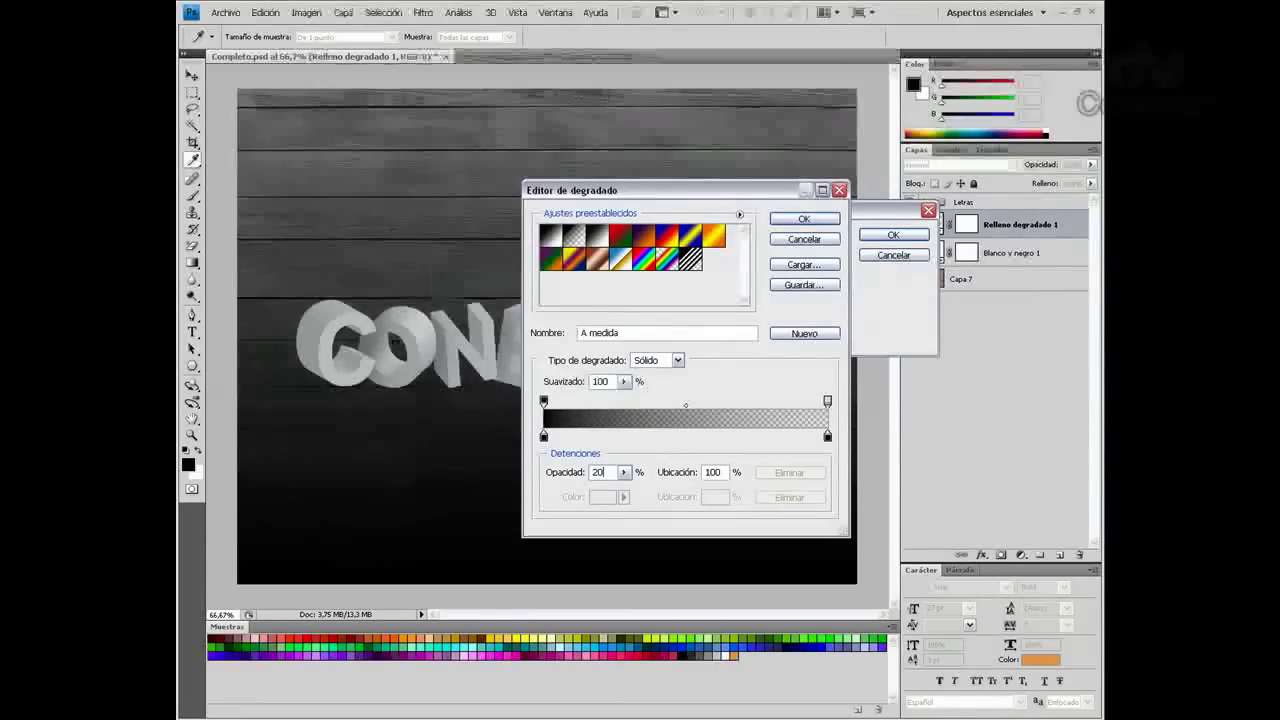
pyautogui.click(806, 219)
# Make the gradient Radial, inverted, at 150% scale, with its lit centre above CONECTA
pyautogui.click(800, 258)
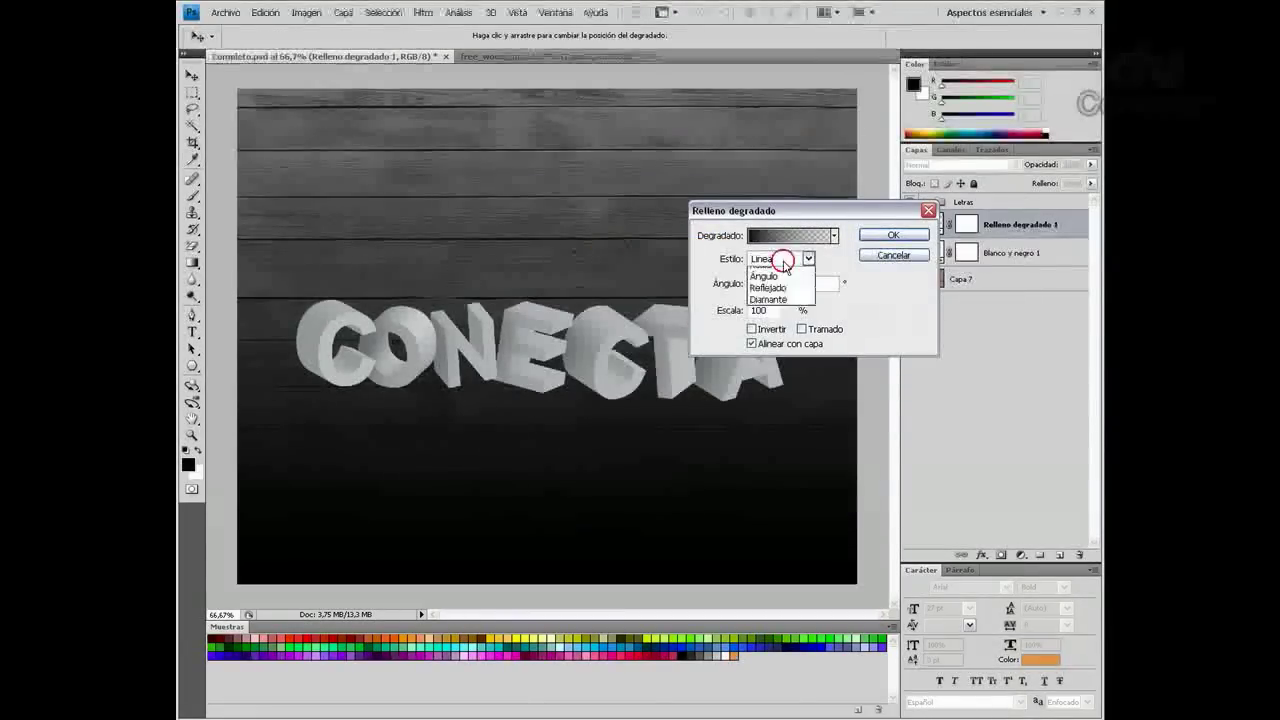
pyautogui.click(768, 284)
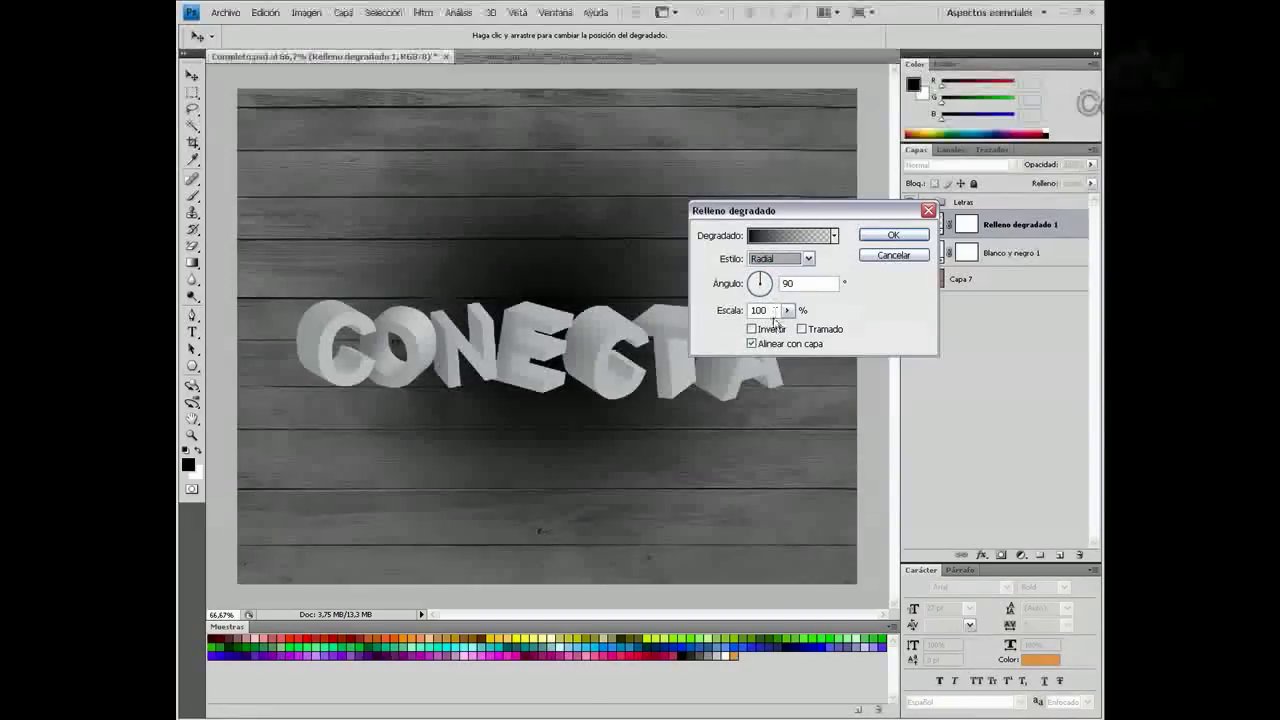
pyautogui.click(752, 329)
pyautogui.click(787, 310)
pyautogui.moveTo(790, 328); pyautogui.dragTo(824, 333)
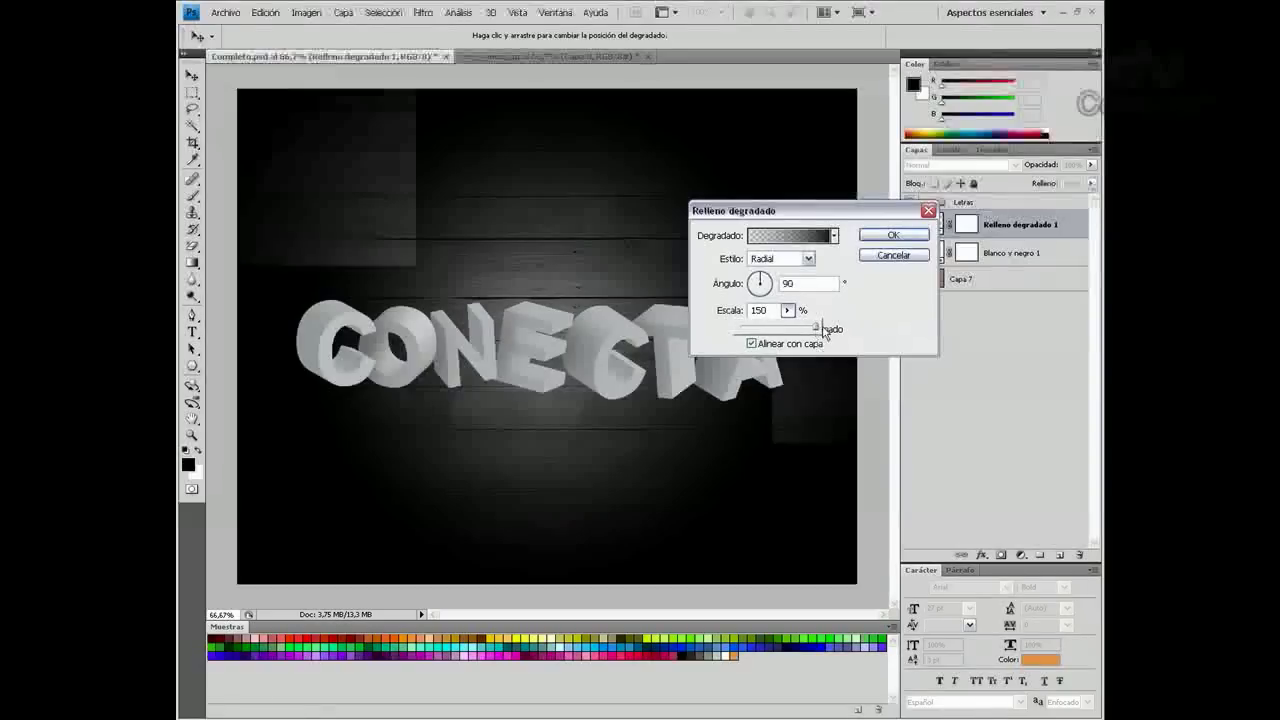
pyautogui.click(495, 290)
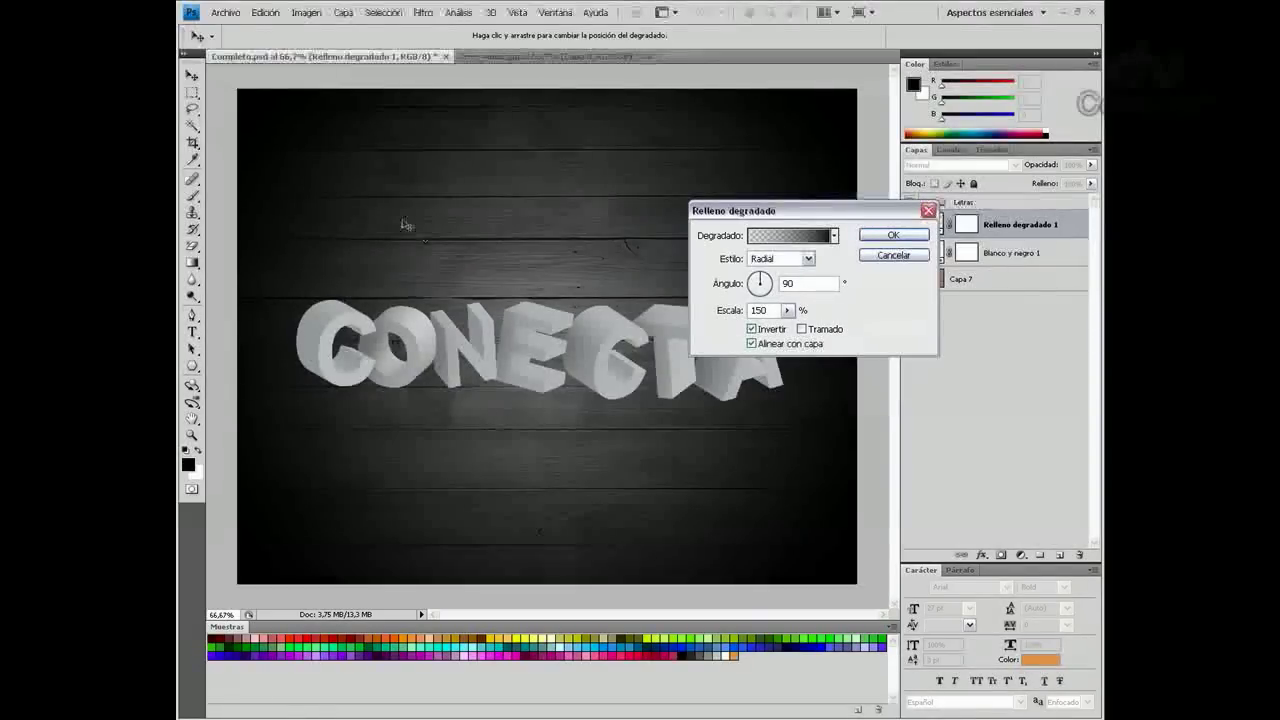
pyautogui.moveTo(405, 224); pyautogui.dragTo(383, 228)
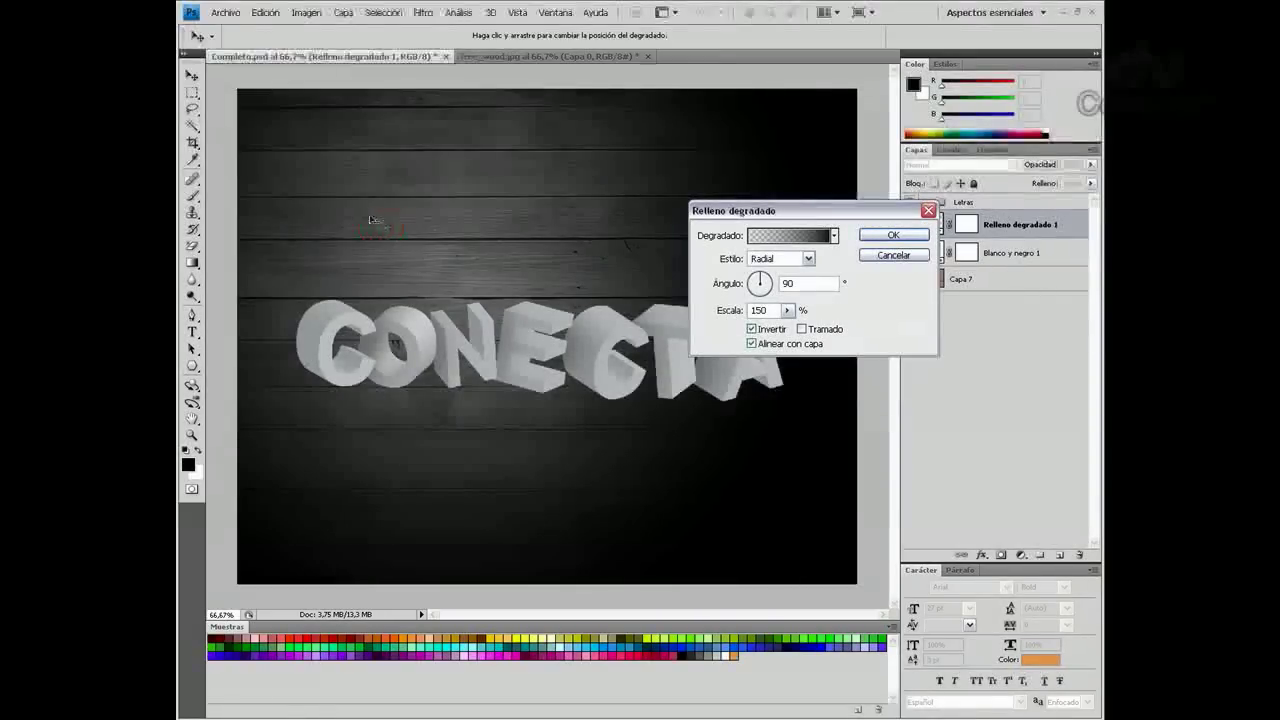
pyautogui.moveTo(390, 226)
pyautogui.mouseDown()
pyautogui.moveTo(539, 228)
pyautogui.moveTo(551, 214)
pyautogui.mouseUp()
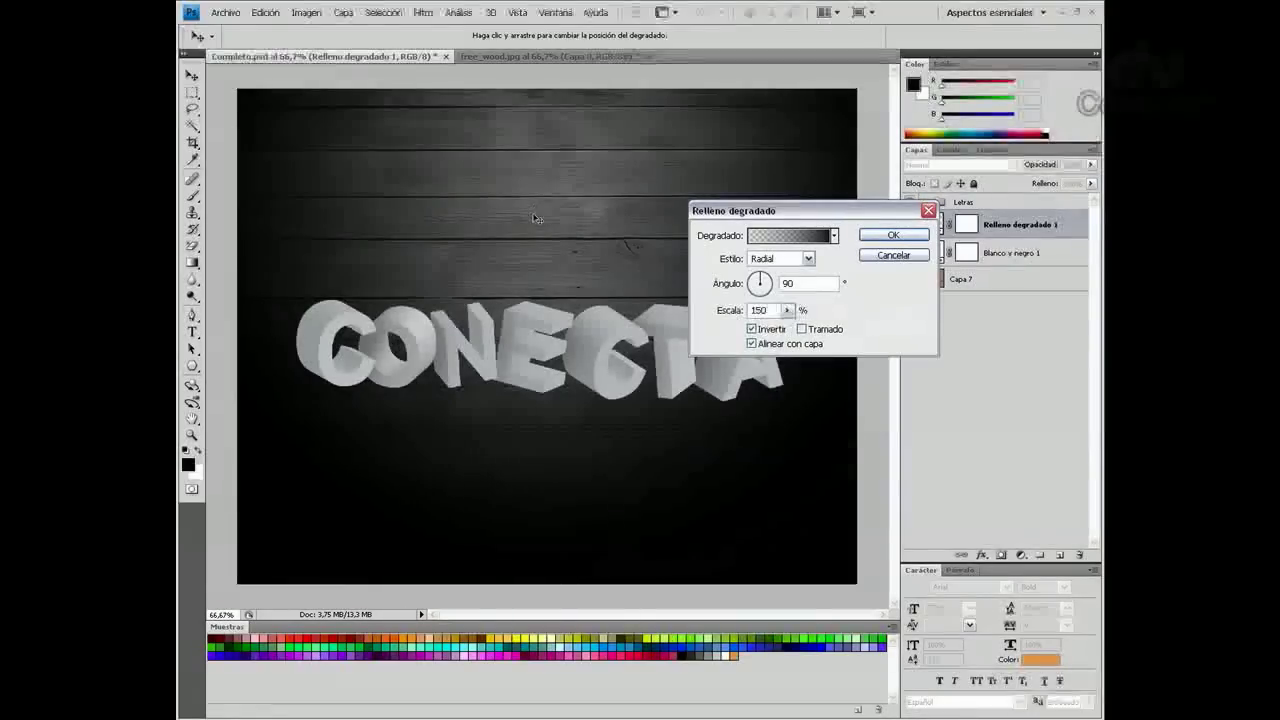
pyautogui.moveTo(530, 268)
pyautogui.mouseDown()
pyautogui.moveTo(519, 237)
pyautogui.moveTo(549, 247)
pyautogui.mouseUp()
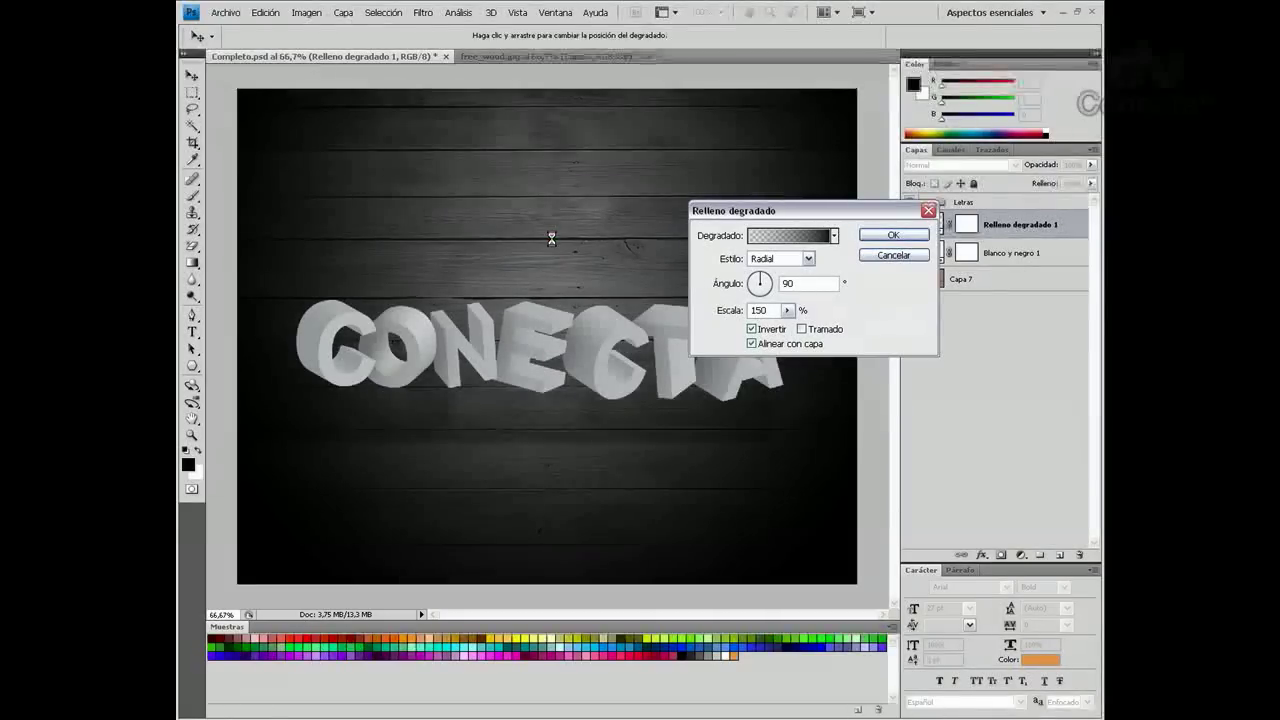
pyautogui.click(893, 236)
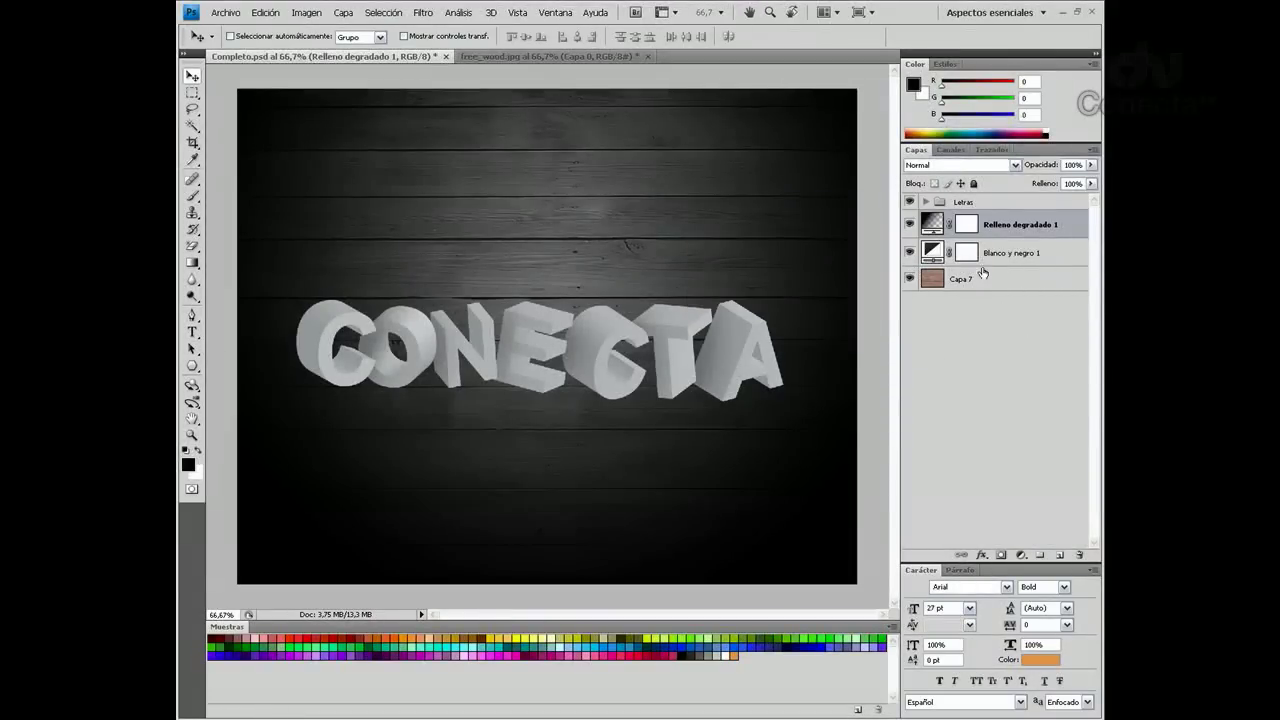
# Nudge the Letras group slightly right and lower its opacity a little
pyautogui.click(969, 433)
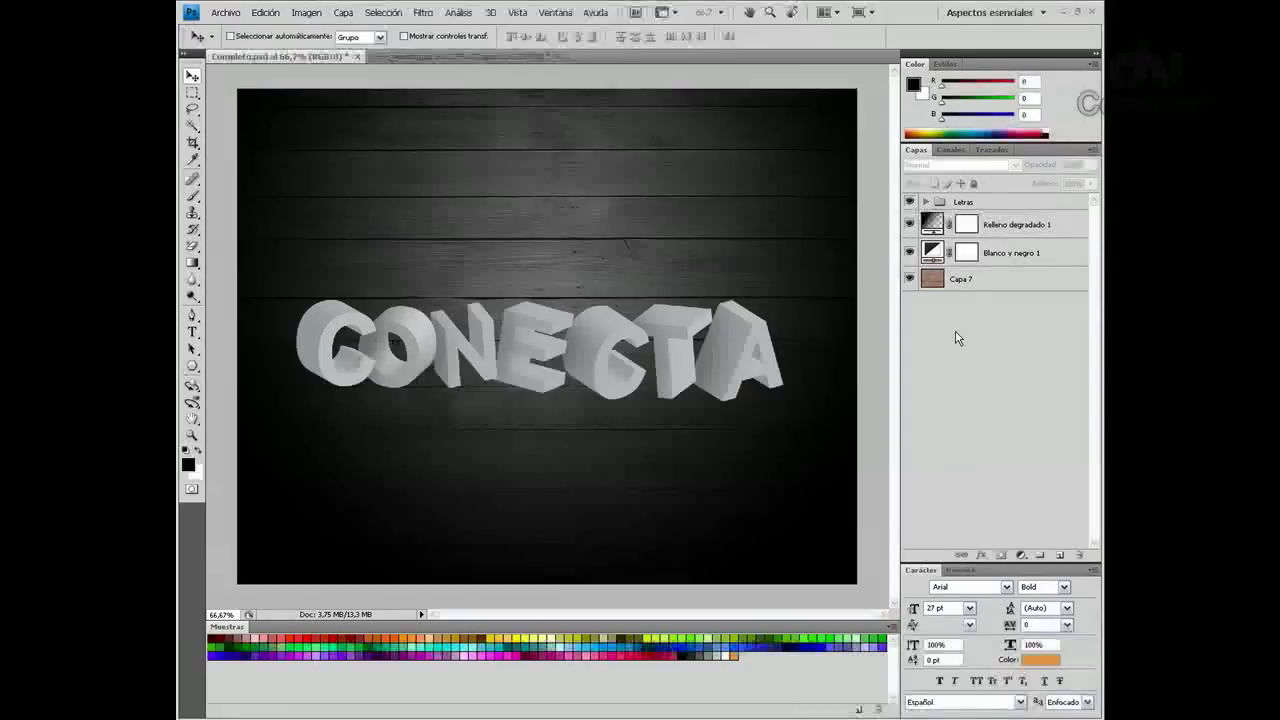
pyautogui.click(955, 203)
pyautogui.moveTo(476, 347); pyautogui.dragTo(481, 338)
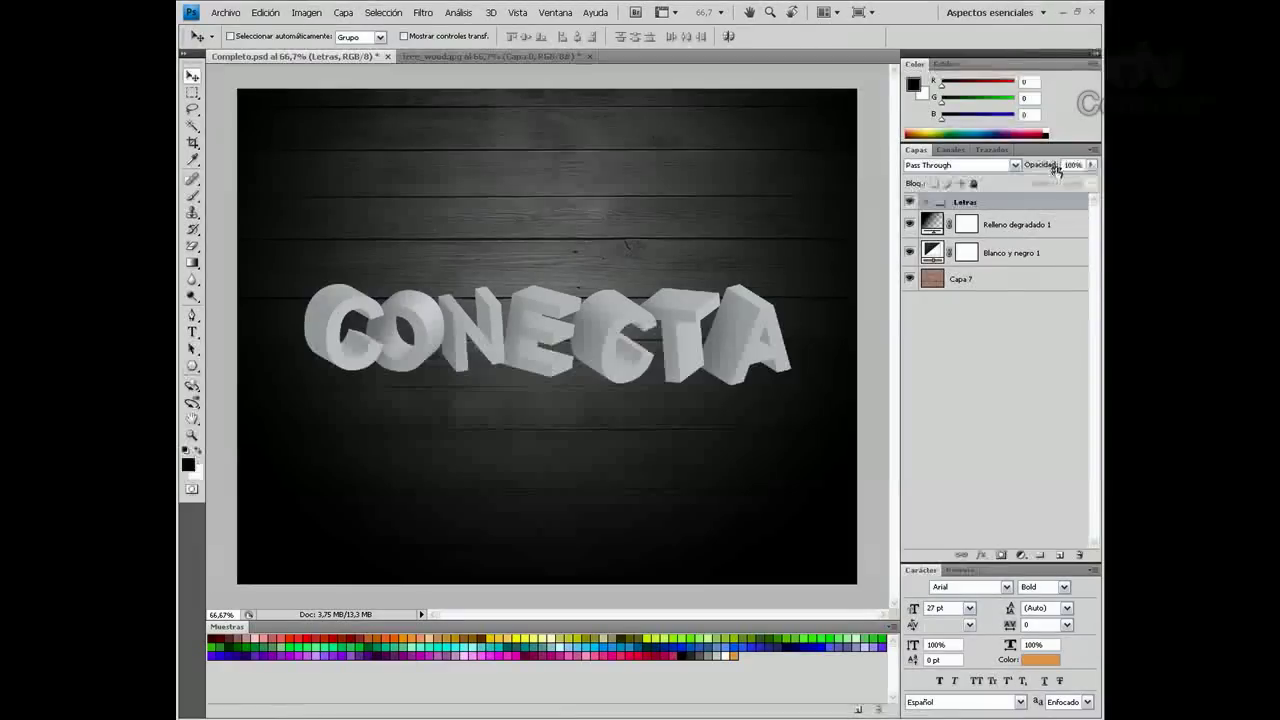
pyautogui.moveTo(1047, 170); pyautogui.dragTo(1035, 171)
# Add a new empty layer, Capa 8, above Relleno degradado 1
pyautogui.click(970, 392)
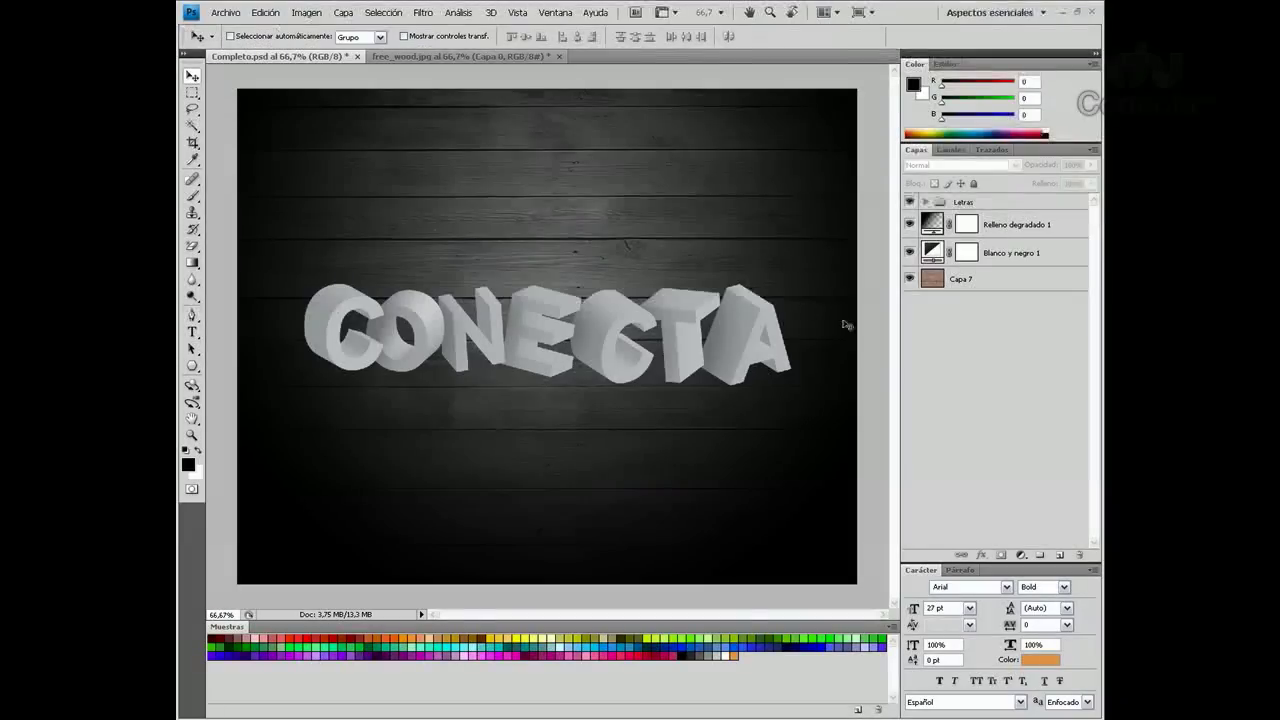
pyautogui.click(1020, 228)
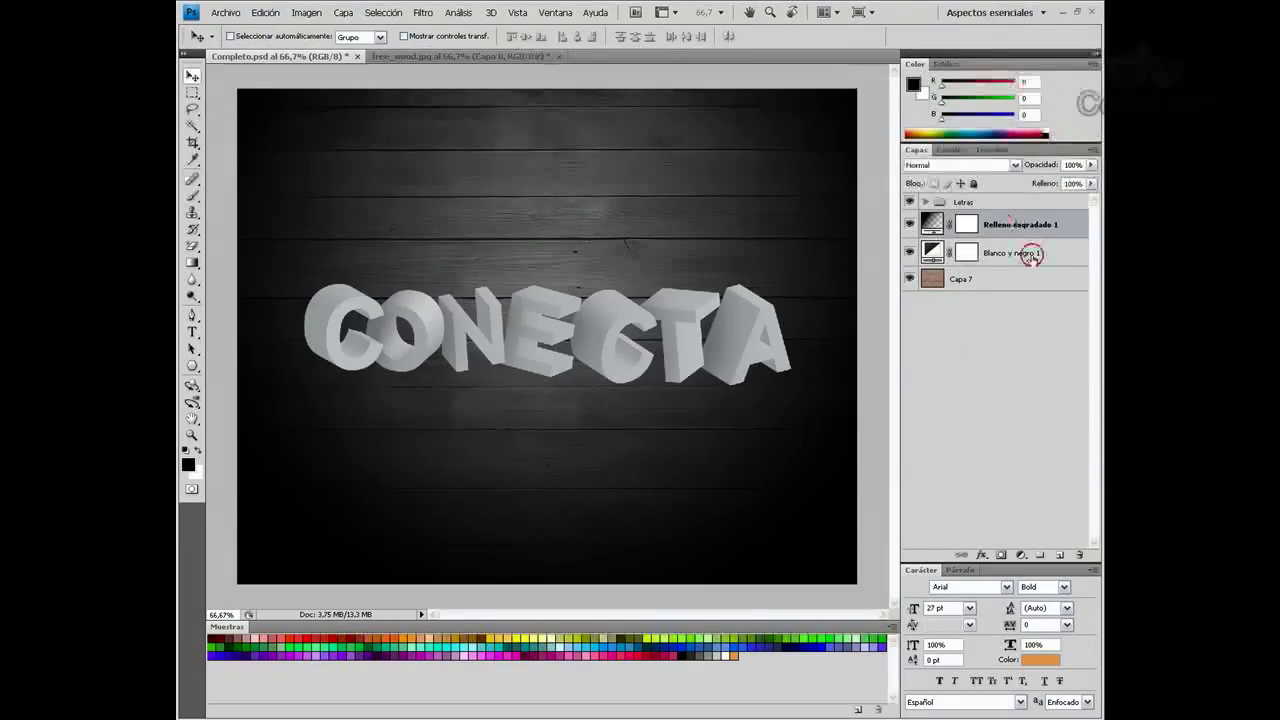
pyautogui.click(1058, 556)
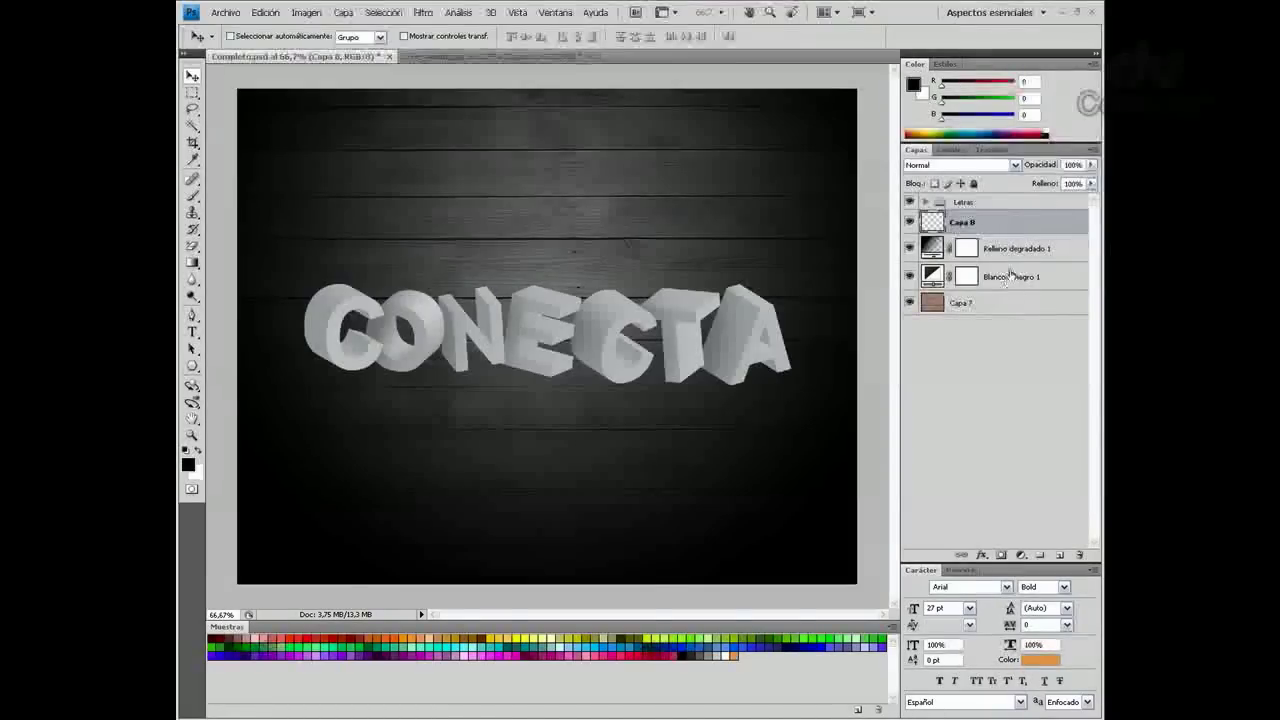
# Stamp the 1575 ornament brush at 1557 px in black across the canvas centre
pyautogui.click(193, 198)
pyautogui.click(276, 37)
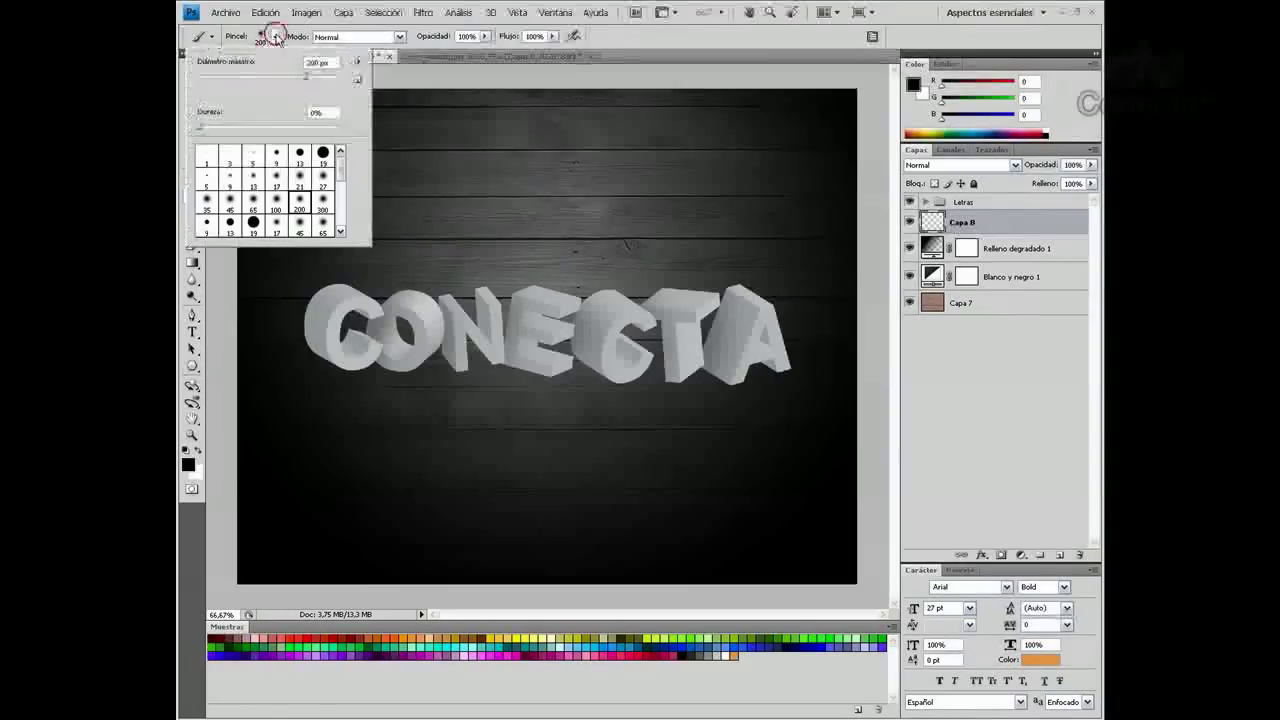
pyautogui.moveTo(343, 172); pyautogui.dragTo(340, 235)
pyautogui.click(323, 227)
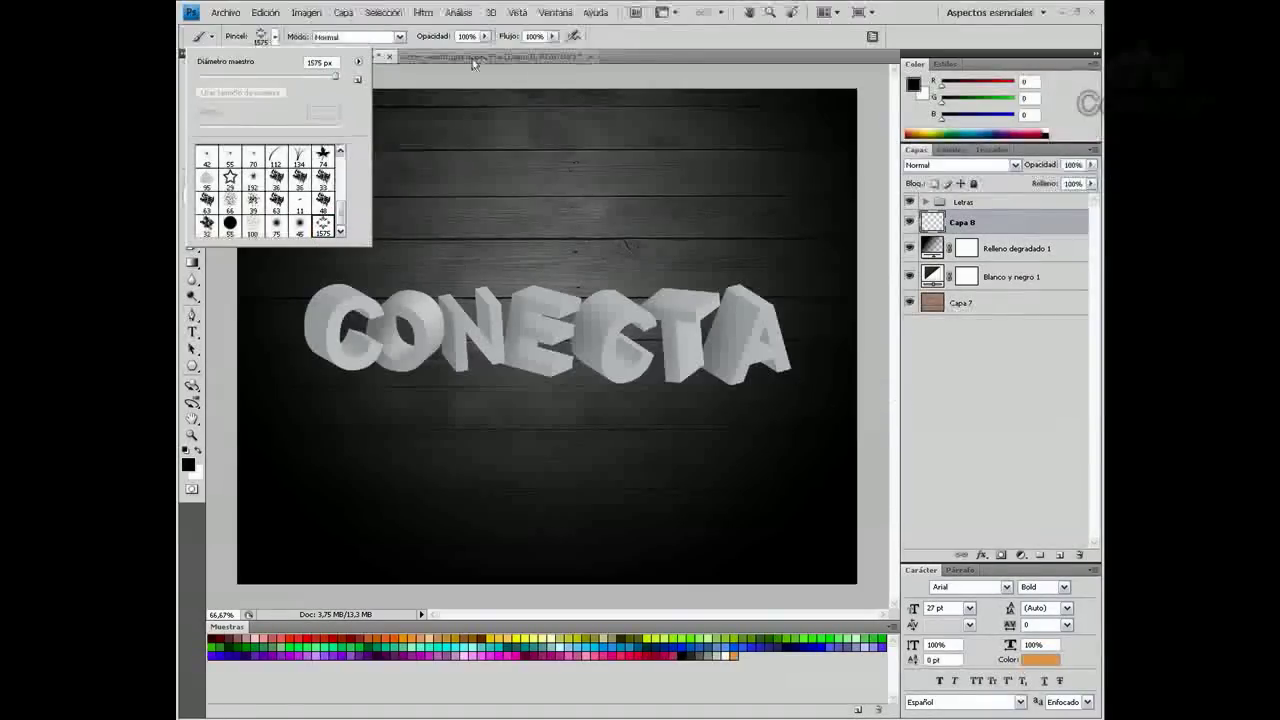
pyautogui.click(476, 58)
pyautogui.click(308, 57)
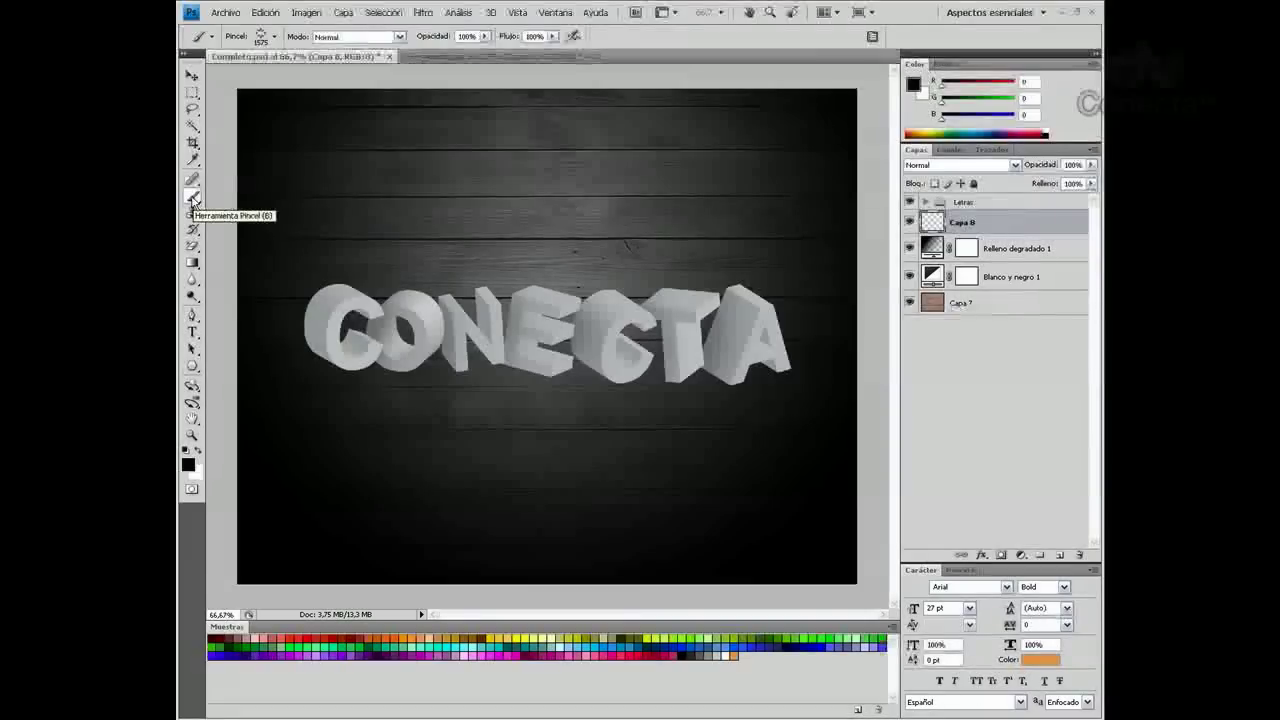
pyautogui.click(273, 36)
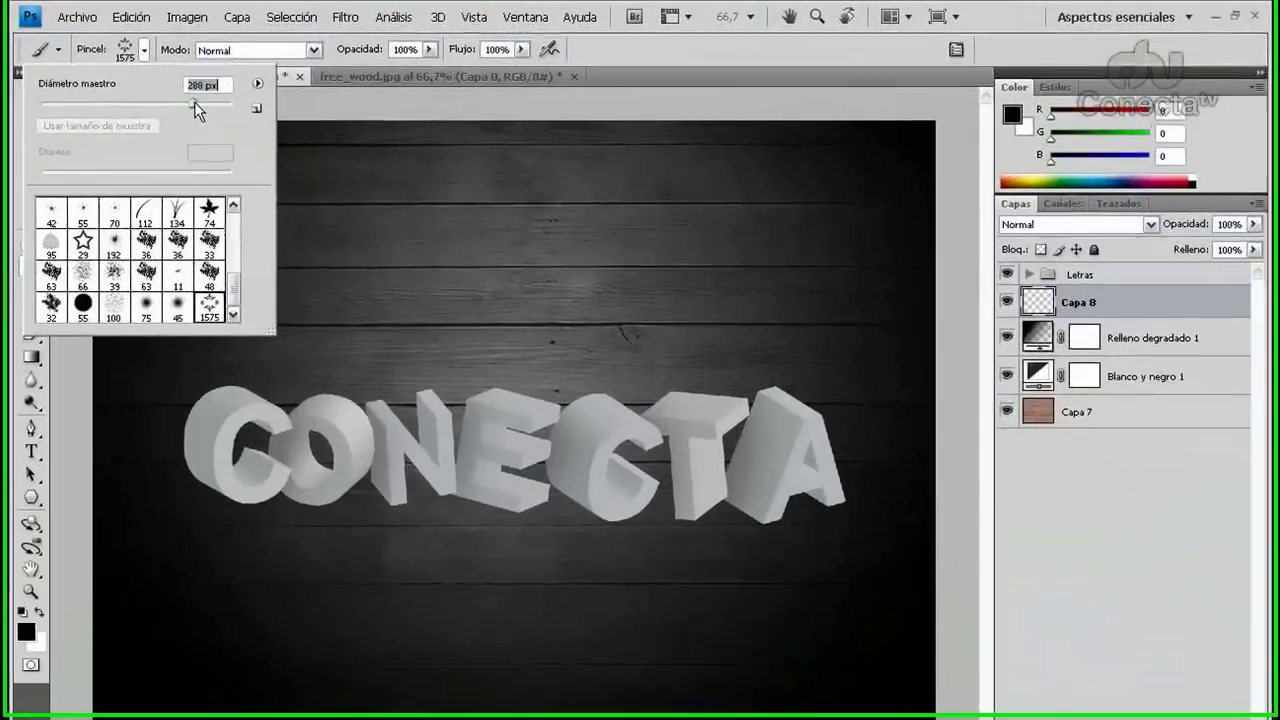
pyautogui.moveTo(195, 105)
pyautogui.mouseDown()
pyautogui.moveTo(168, 95)
pyautogui.moveTo(200, 114)
pyautogui.mouseUp()
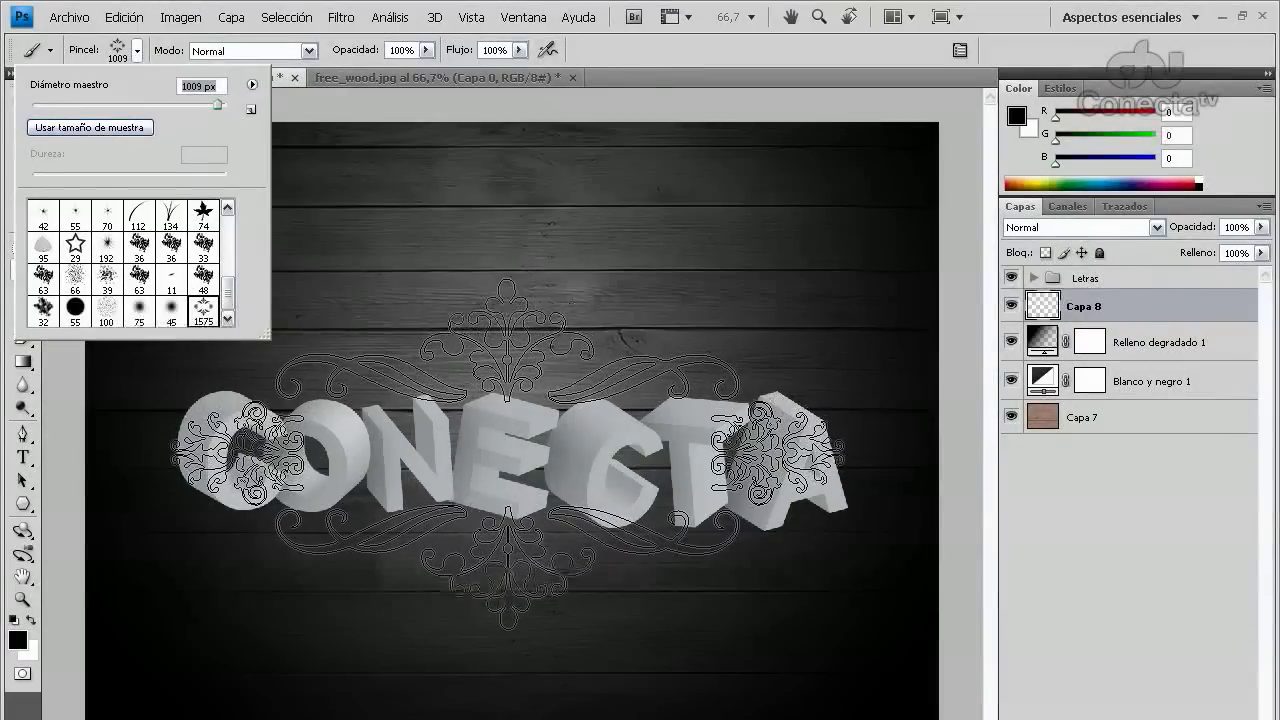
pyautogui.moveTo(220, 107); pyautogui.dragTo(219, 106)
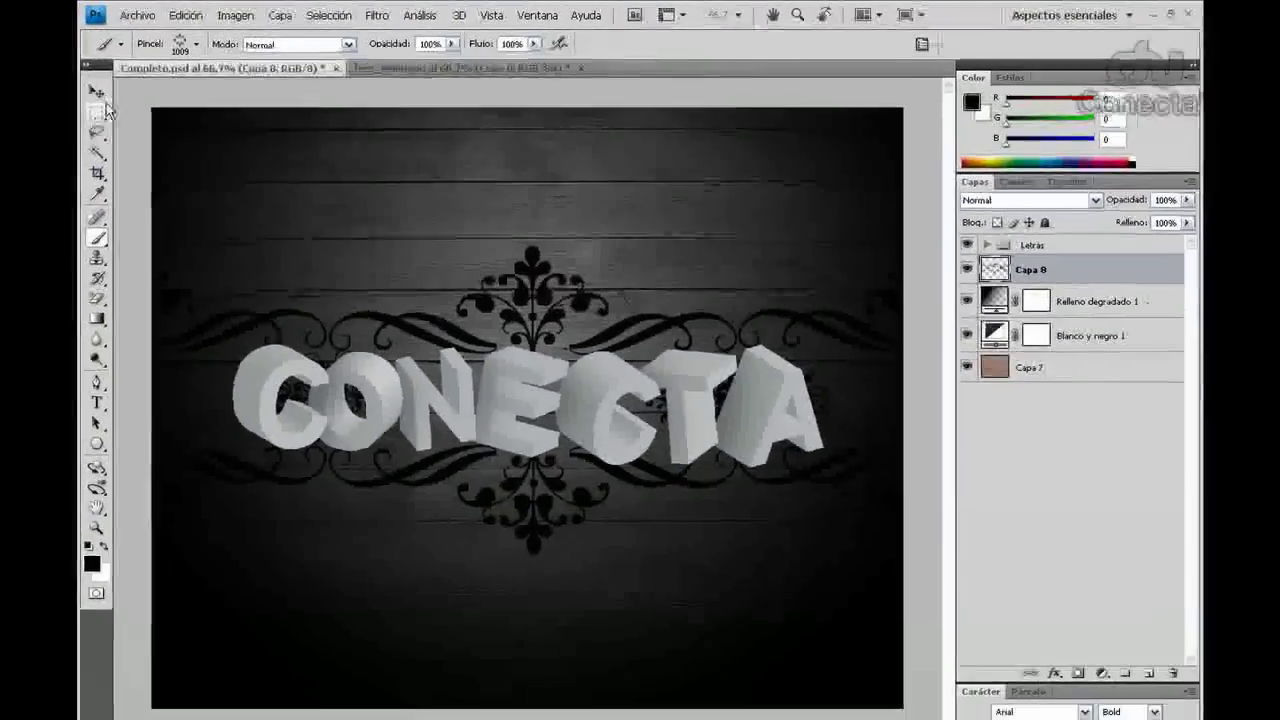
pyautogui.click(97, 92)
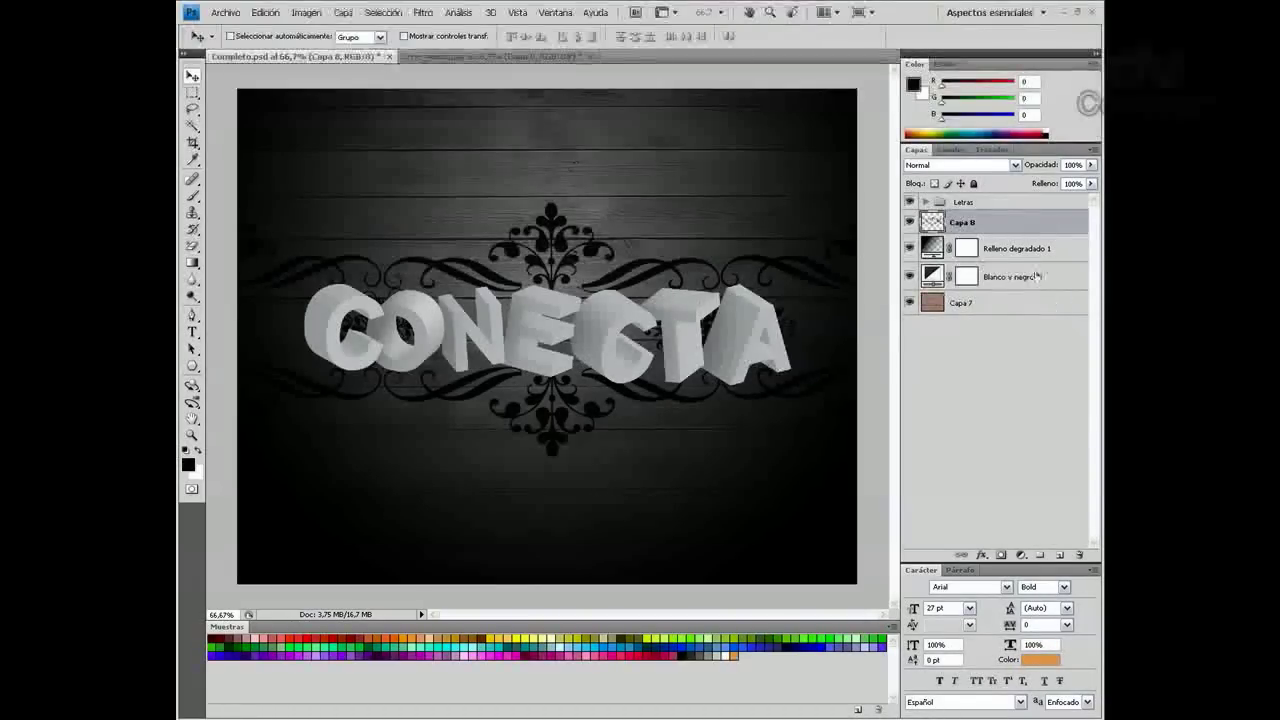
# Try Relleno degradado 1 above Capa 8, then move it back beneath the ornament
pyautogui.moveTo(1006, 260); pyautogui.dragTo(1000, 220)
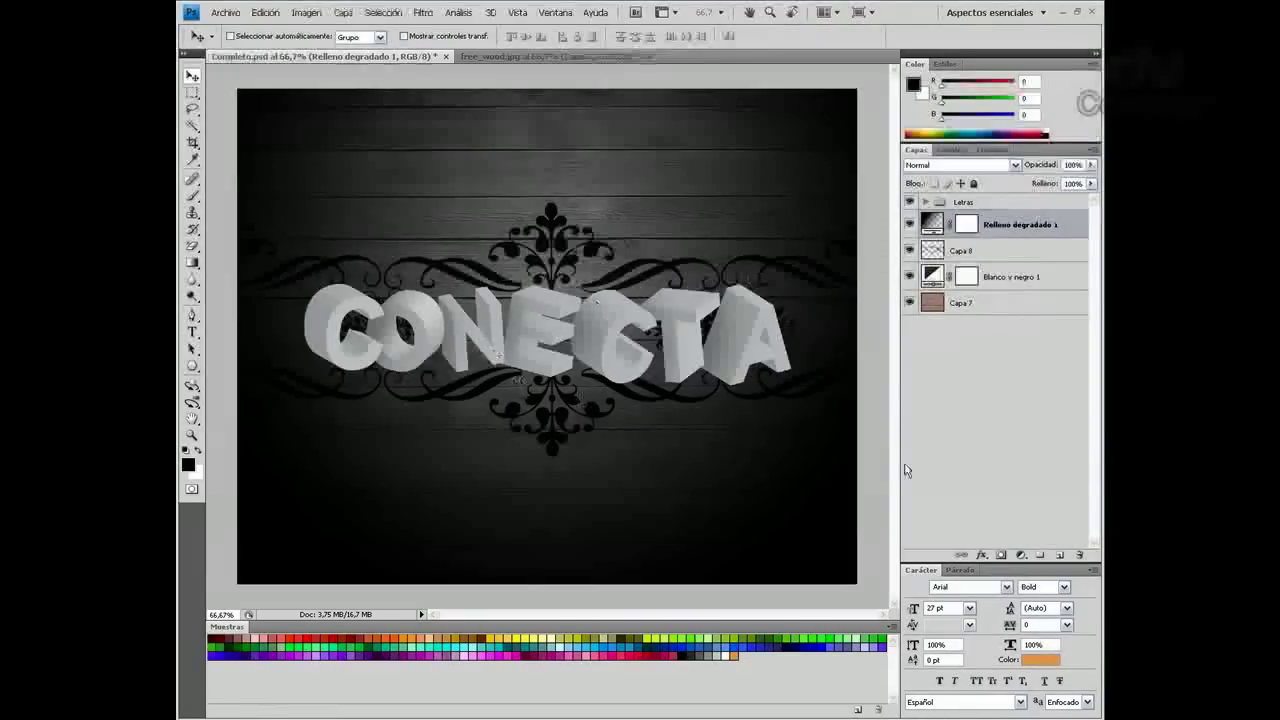
pyautogui.click(1020, 405)
pyautogui.moveTo(1002, 225); pyautogui.dragTo(1002, 265)
pyautogui.click(1006, 482)
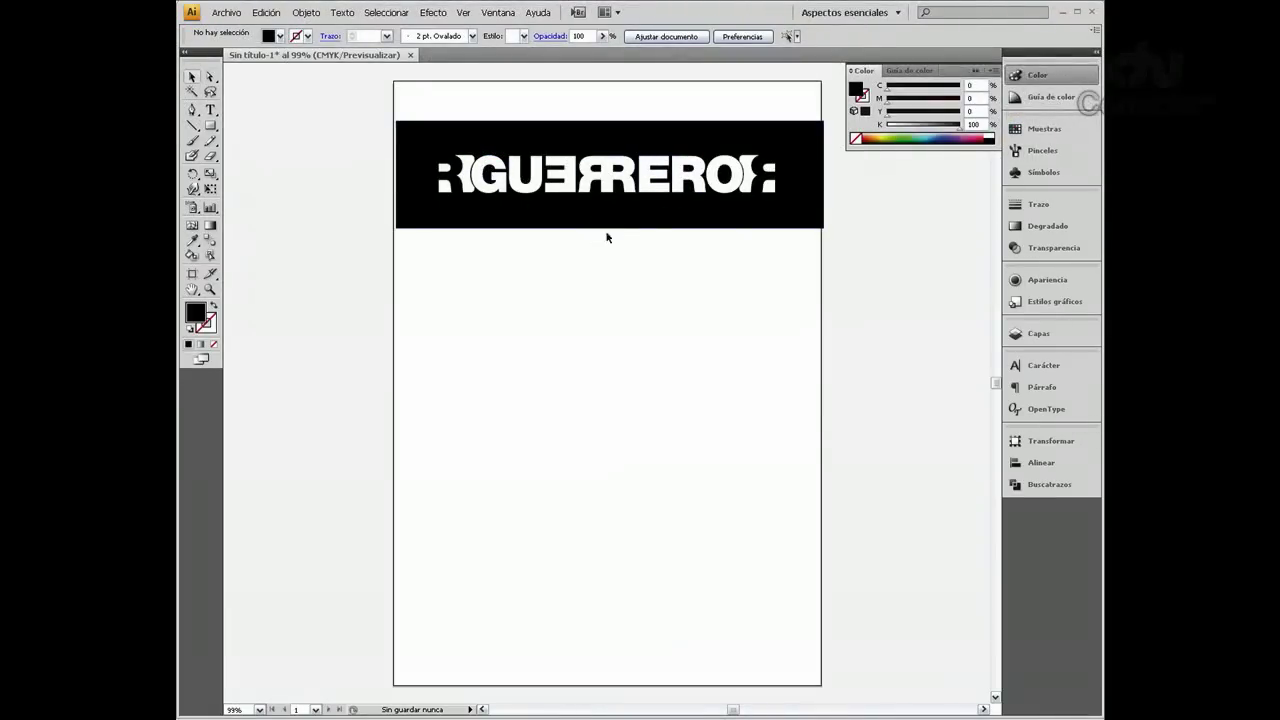
# Move the black banner down off the logo and select only the white GUERRERO lettering
pyautogui.moveTo(640, 220); pyautogui.dragTo(637, 423)
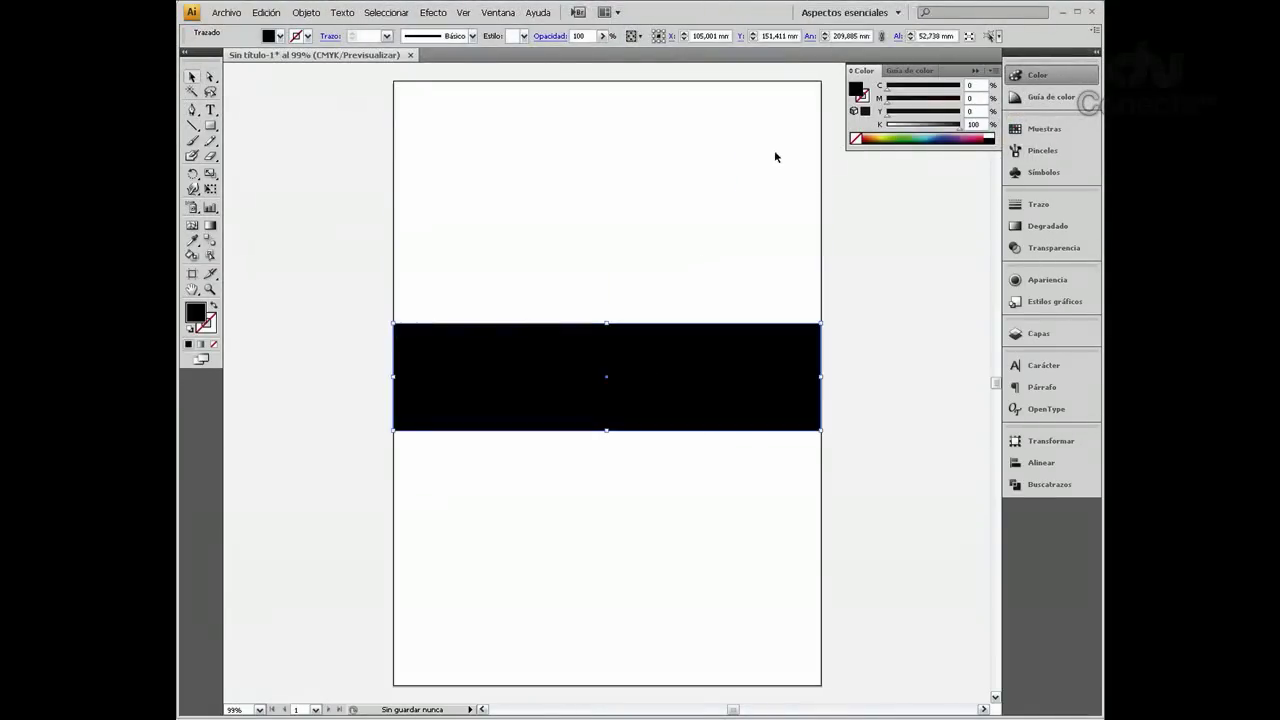
pyautogui.moveTo(806, 131); pyautogui.dragTo(614, 206)
pyautogui.moveTo(412, 206); pyautogui.dragTo(391, 204)
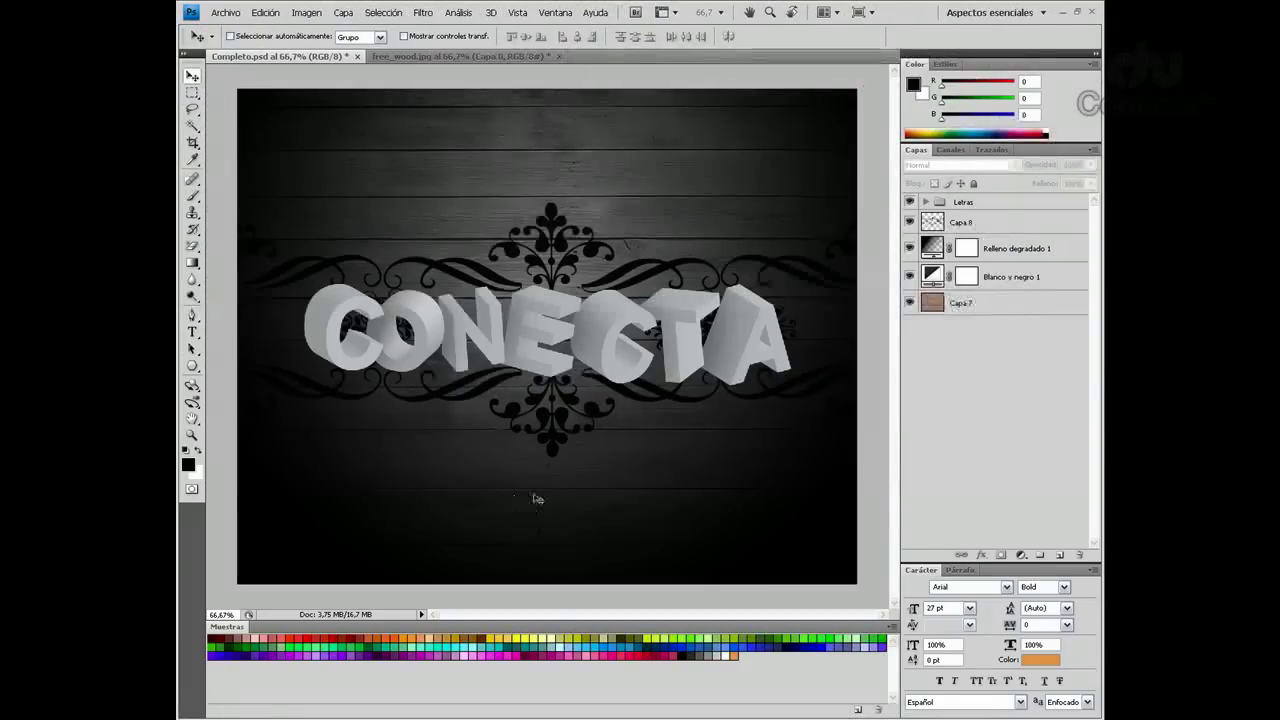
# Paste the GUERRERO logo as a Smart Object at about 64% along the bottom, below Letras
pyautogui.hotkey('ctrl', 'v')
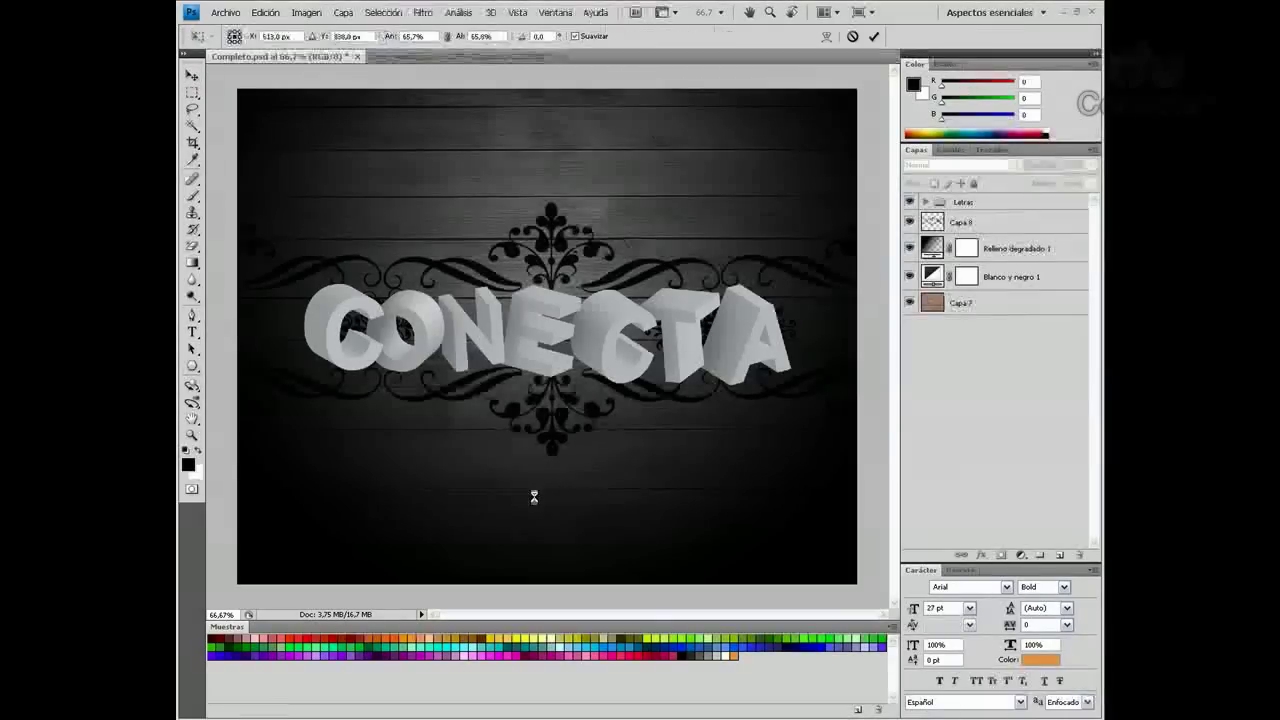
pyautogui.moveTo(469, 481); pyautogui.dragTo(545, 482)
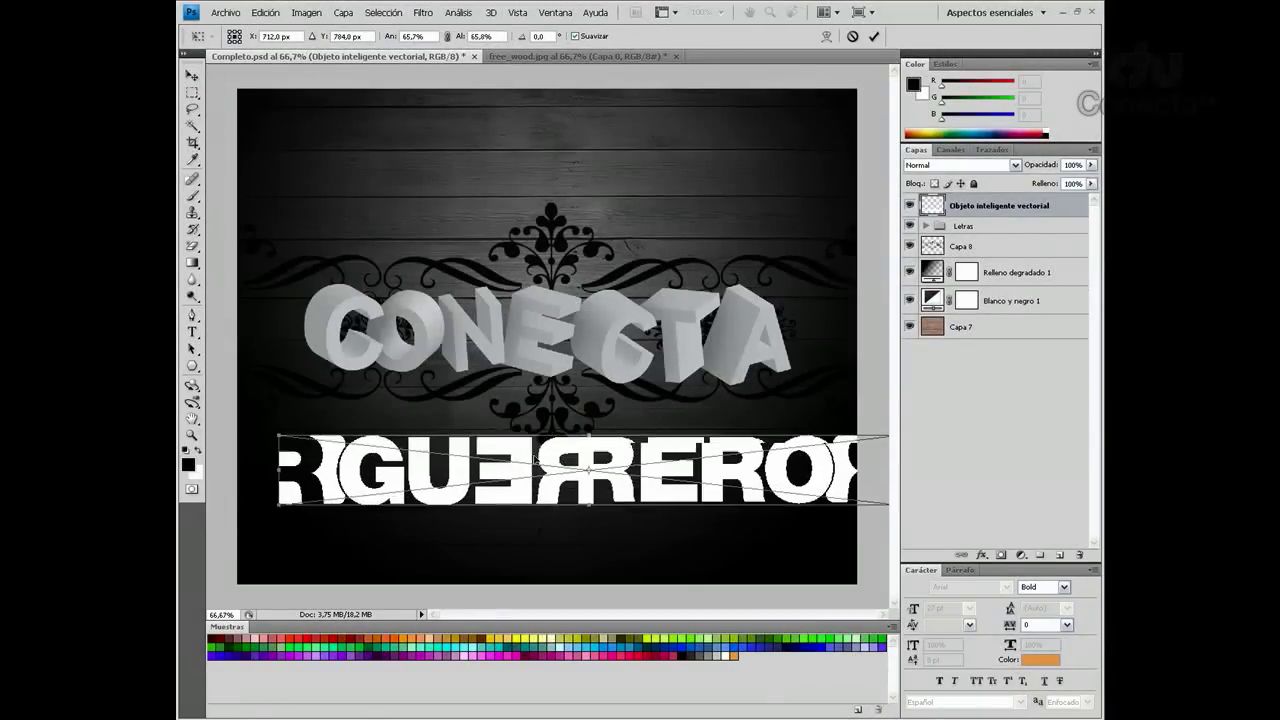
pyautogui.moveTo(303, 466)
pyautogui.mouseDown()
pyautogui.moveTo(476, 488)
pyautogui.moveTo(323, 421)
pyautogui.mouseUp()
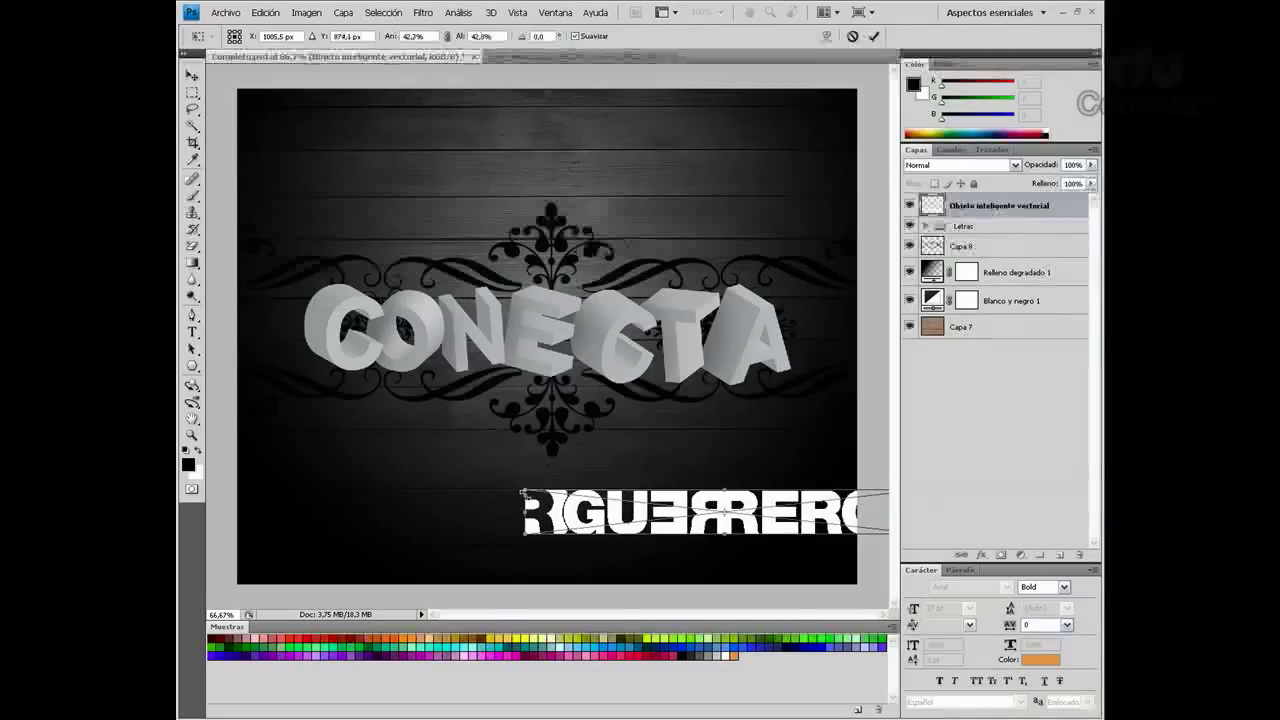
pyautogui.moveTo(323, 421); pyautogui.dragTo(318, 420)
pyautogui.moveTo(543, 487); pyautogui.dragTo(469, 539)
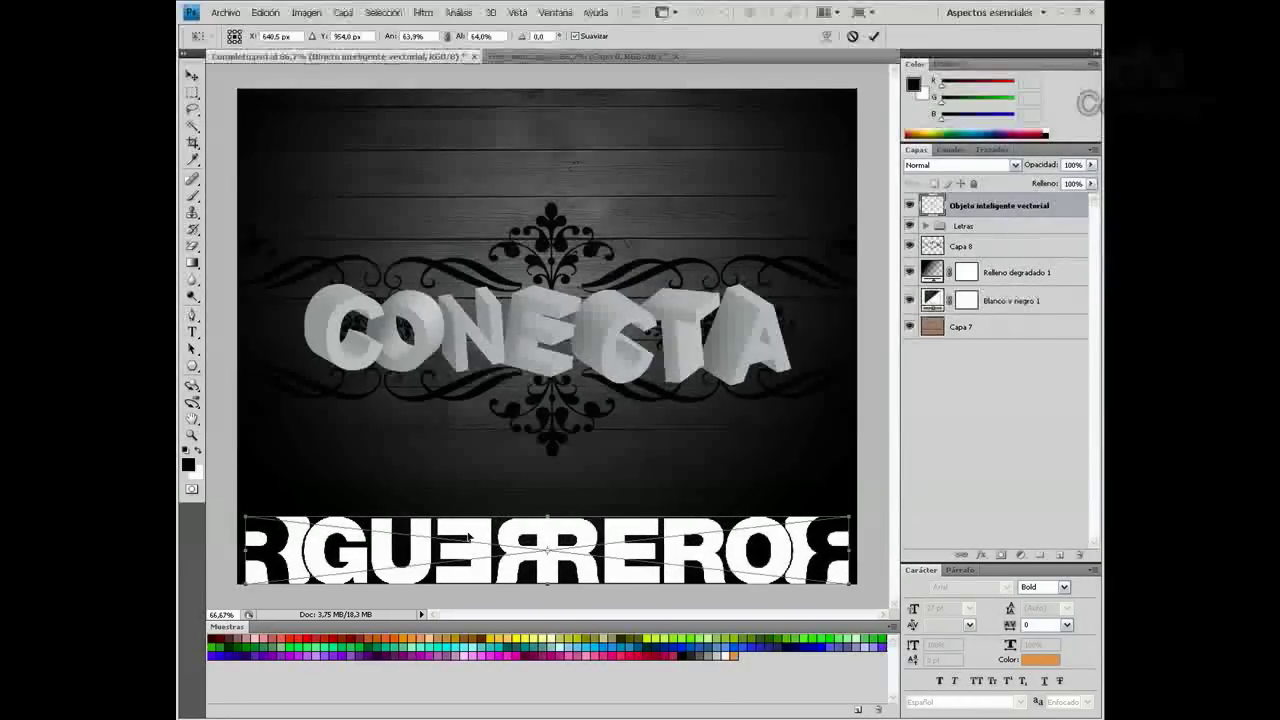
pyautogui.press('Return')
pyautogui.moveTo(990, 208); pyautogui.dragTo(993, 237)
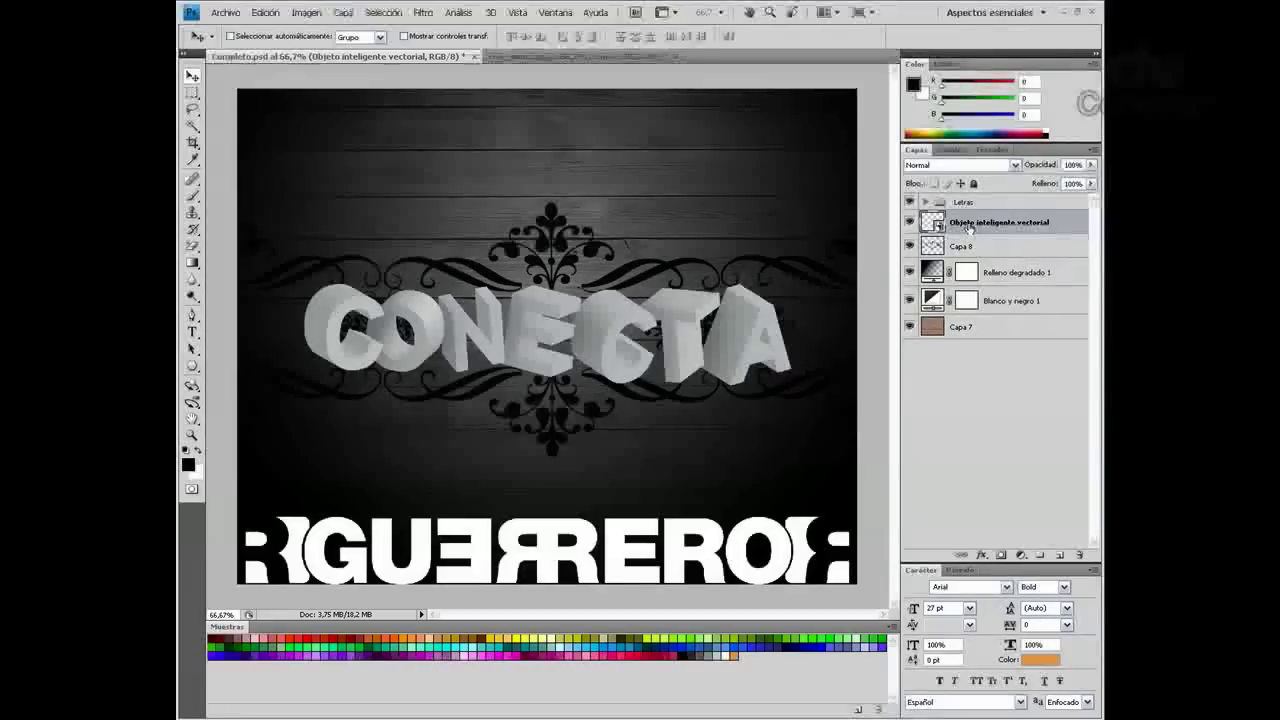
# Duplicate the GUERRERO layer and give the copy a 0° Desenfoque de movimiento of 38 pixels
pyautogui.moveTo(984, 220); pyautogui.dragTo(957, 257)
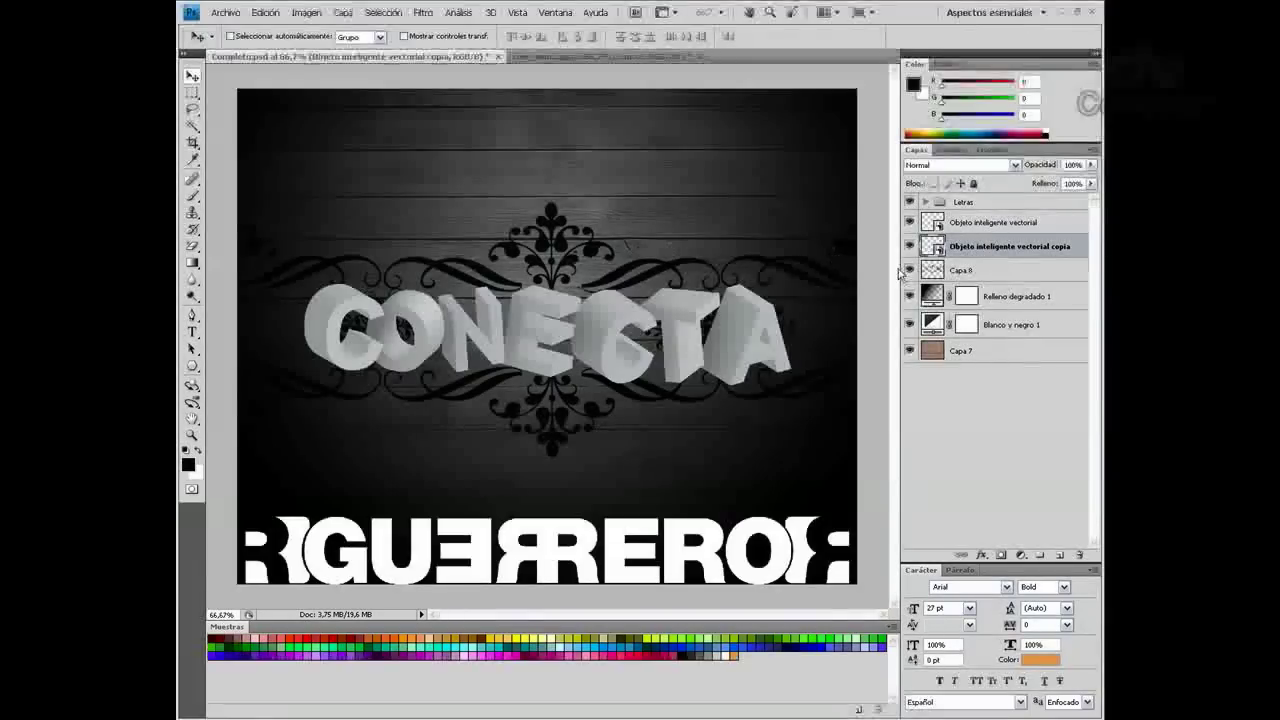
pyautogui.click(423, 12)
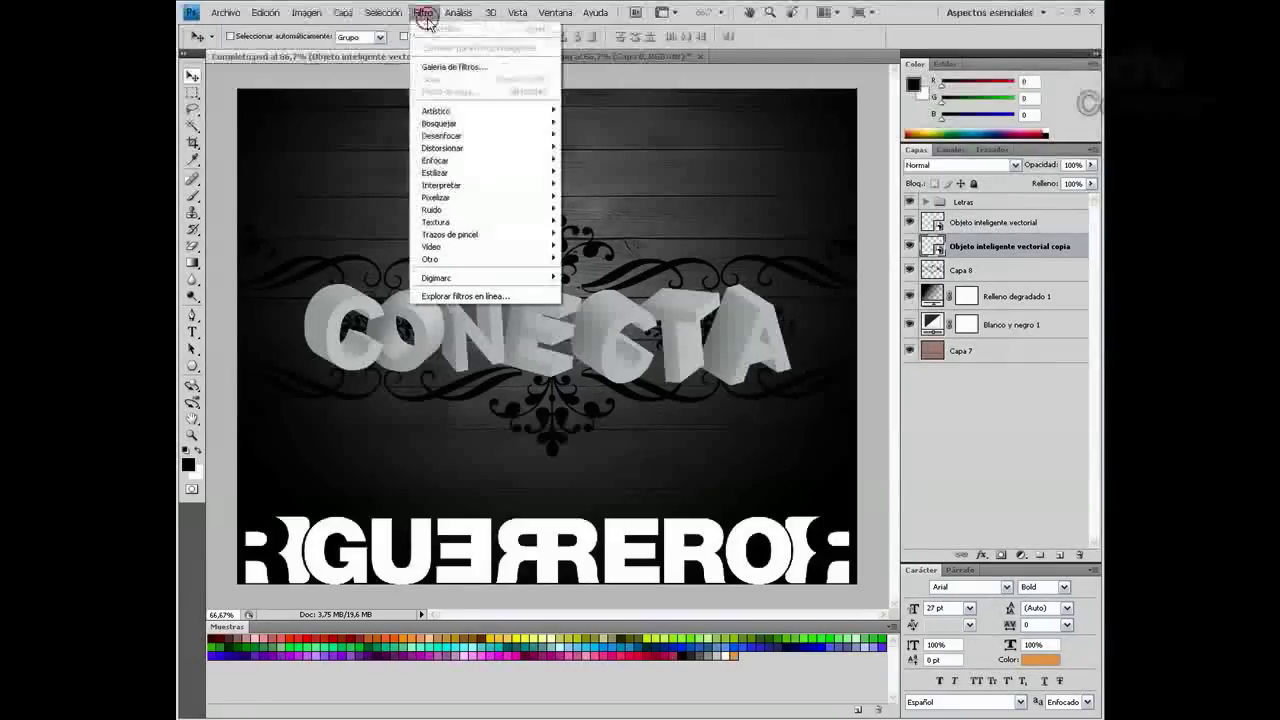
pyautogui.moveTo(441, 135)
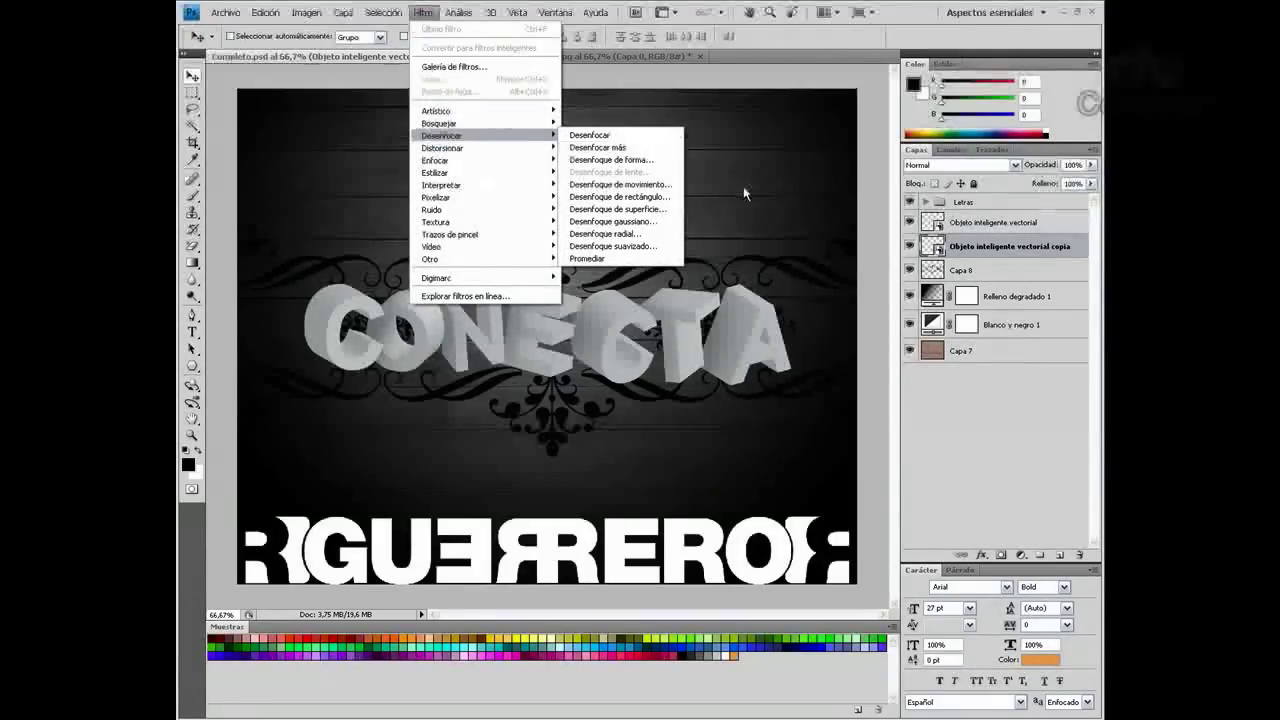
pyautogui.click(625, 184)
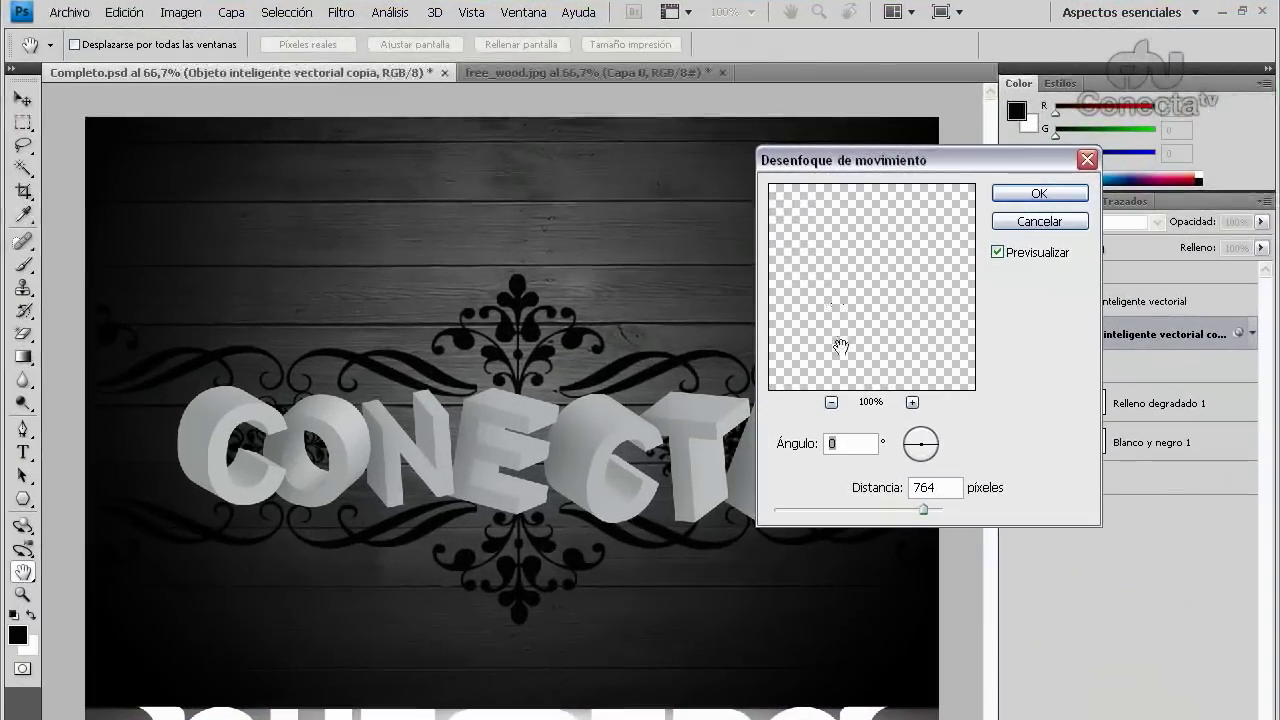
pyautogui.moveTo(922, 513); pyautogui.dragTo(789, 375)
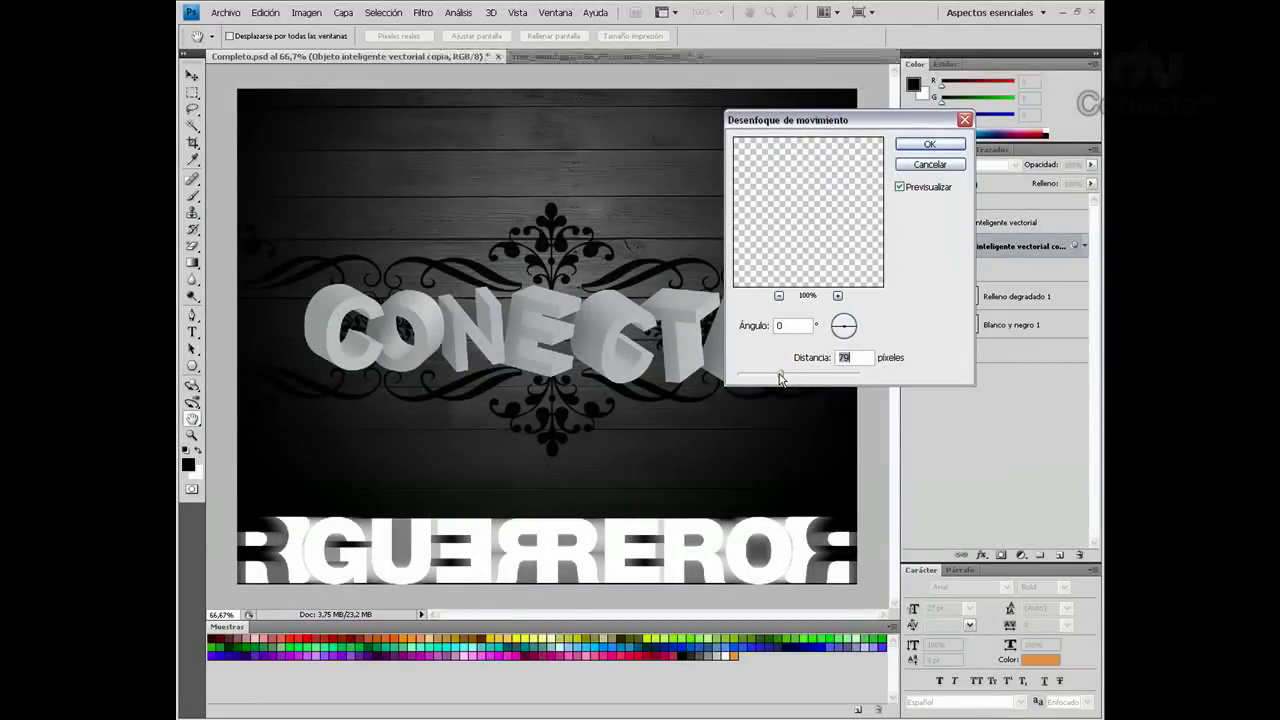
pyautogui.moveTo(769, 378); pyautogui.dragTo(757, 377)
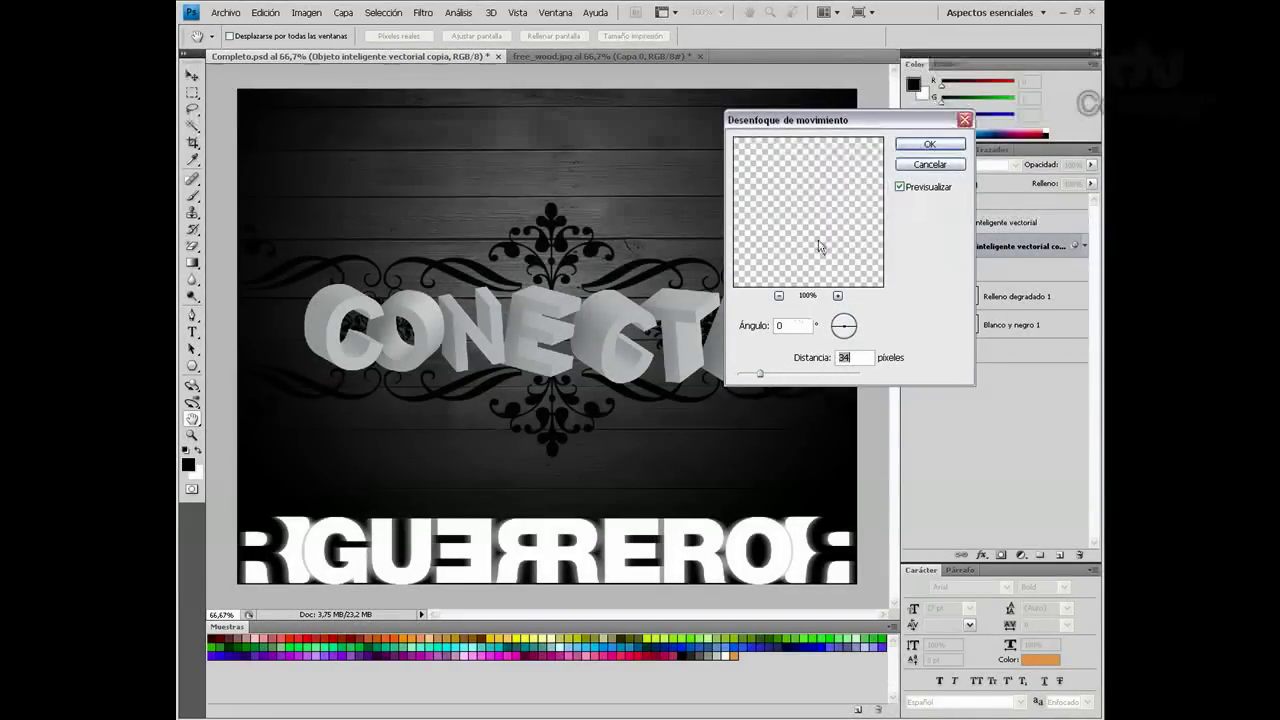
pyautogui.click(926, 144)
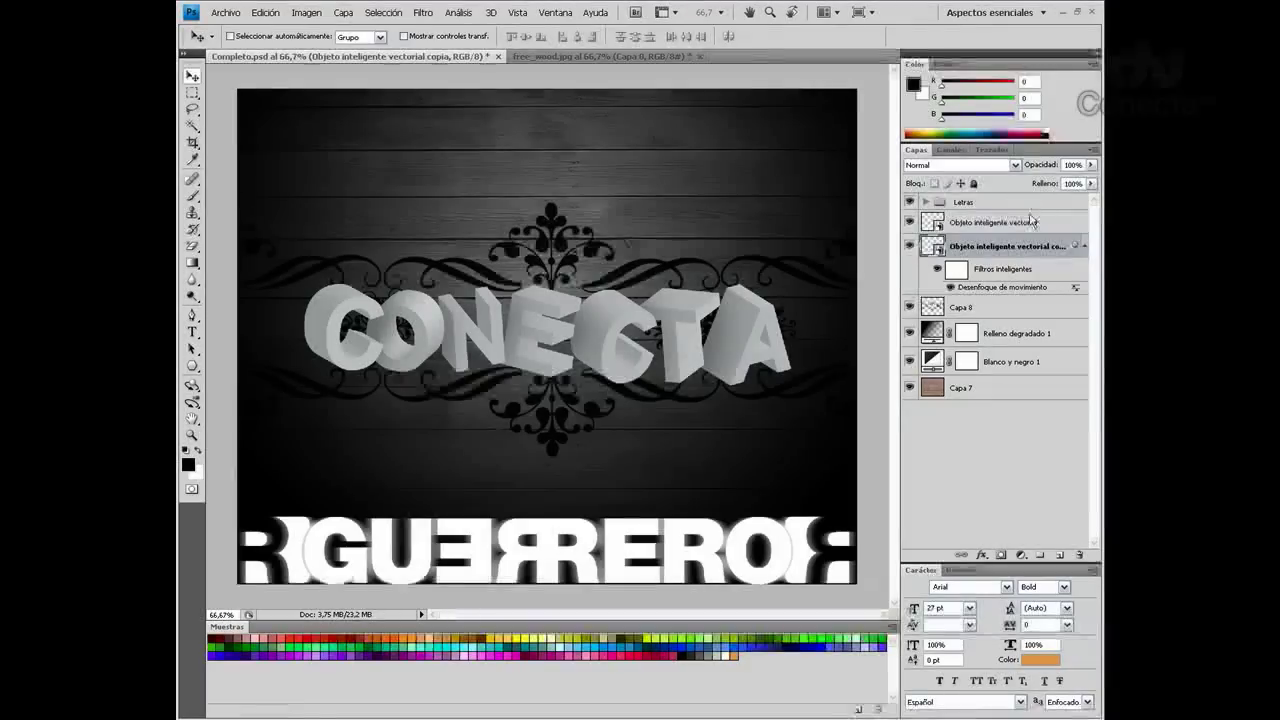
# Set the original GUERRERO logo layer to 0% opacity and the blurred copy to 8%
pyautogui.click(1083, 247)
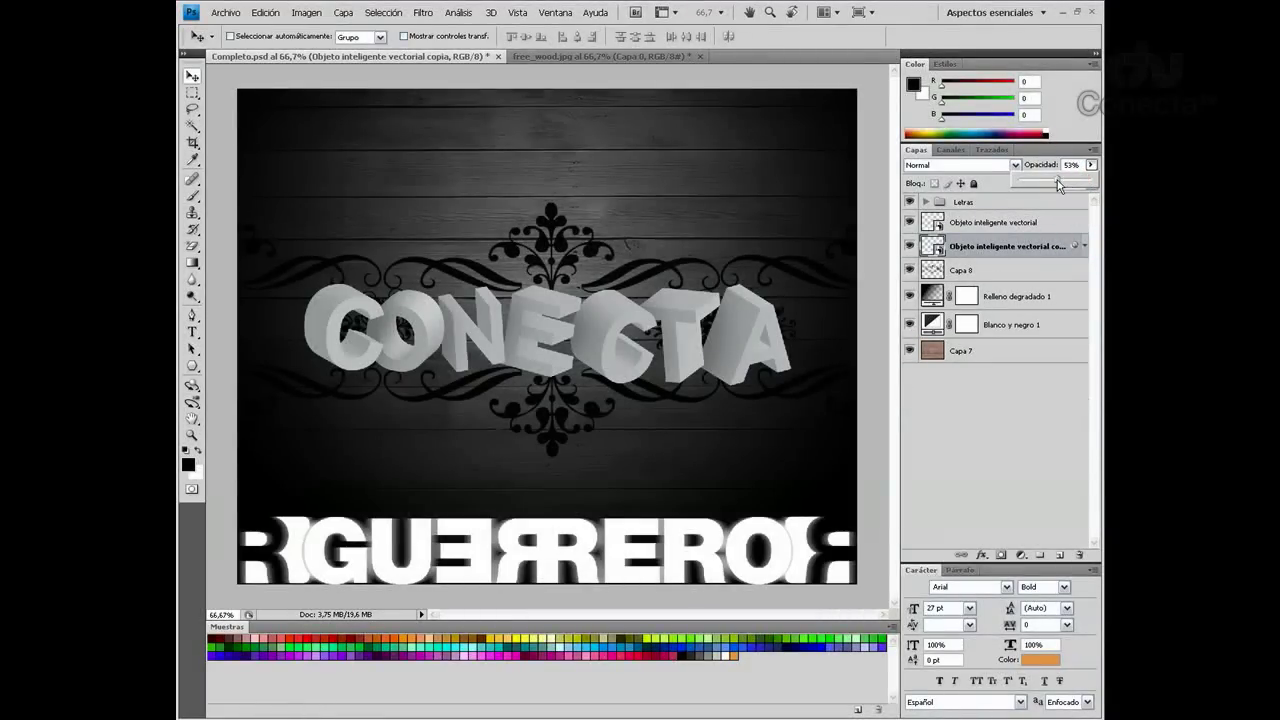
pyautogui.moveTo(1089, 172); pyautogui.dragTo(1044, 185)
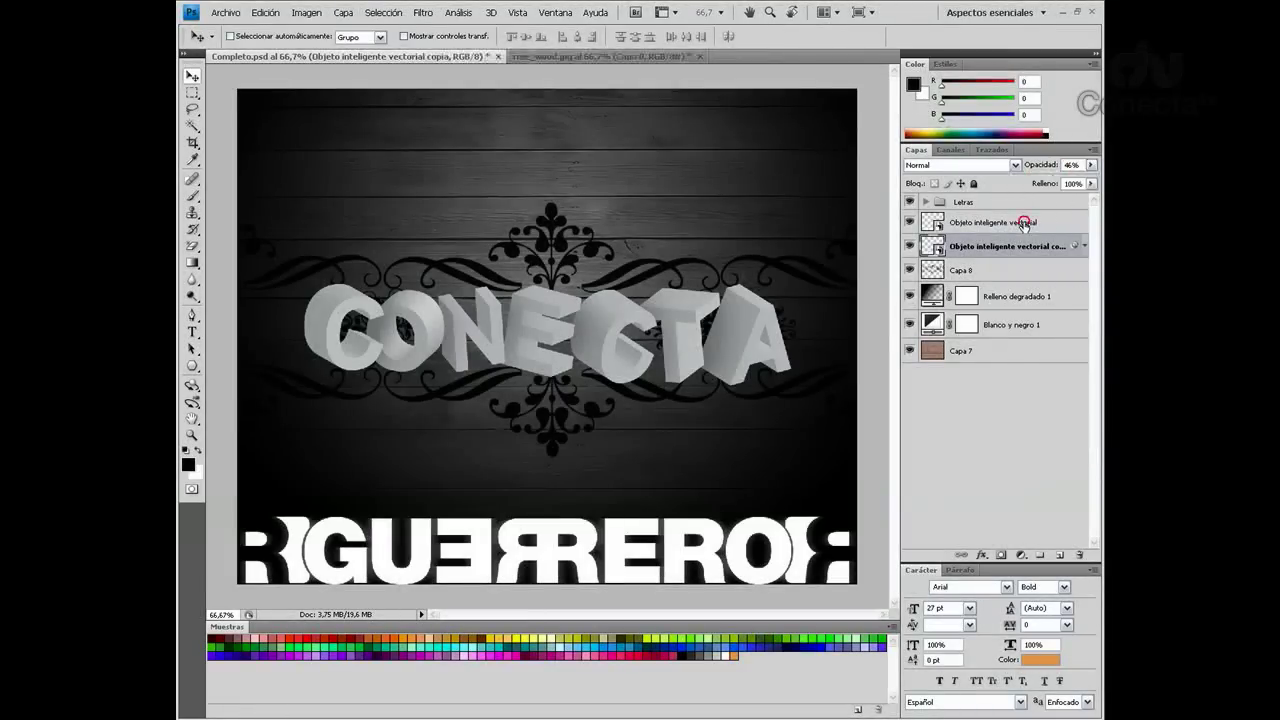
pyautogui.click(1030, 223)
pyautogui.click(1091, 166)
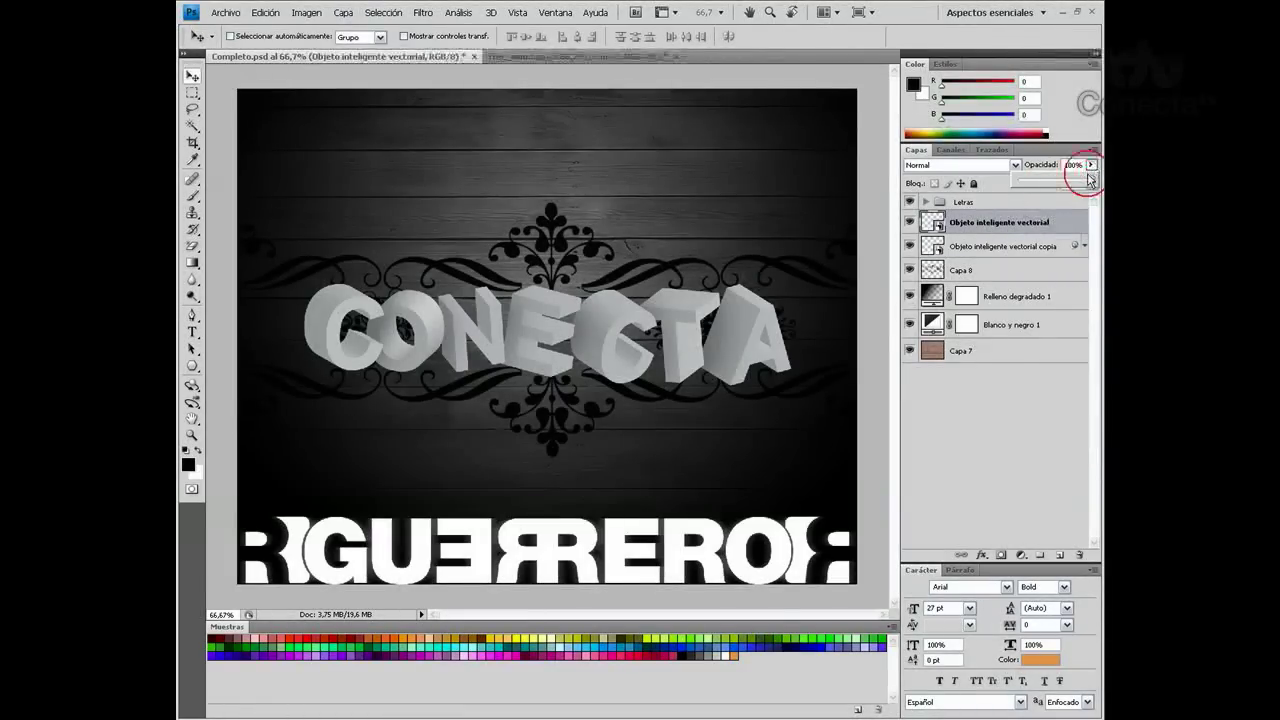
pyautogui.moveTo(1086, 183); pyautogui.dragTo(1020, 182)
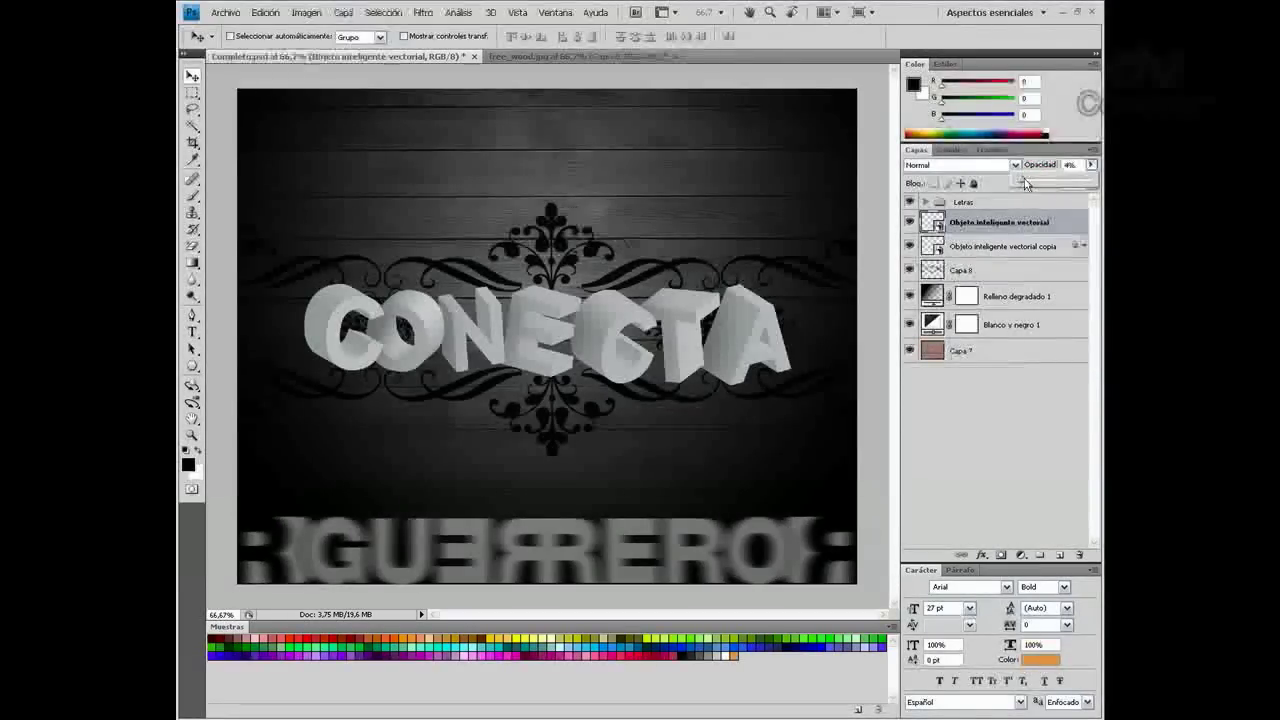
pyautogui.moveTo(1023, 184); pyautogui.dragTo(1007, 185)
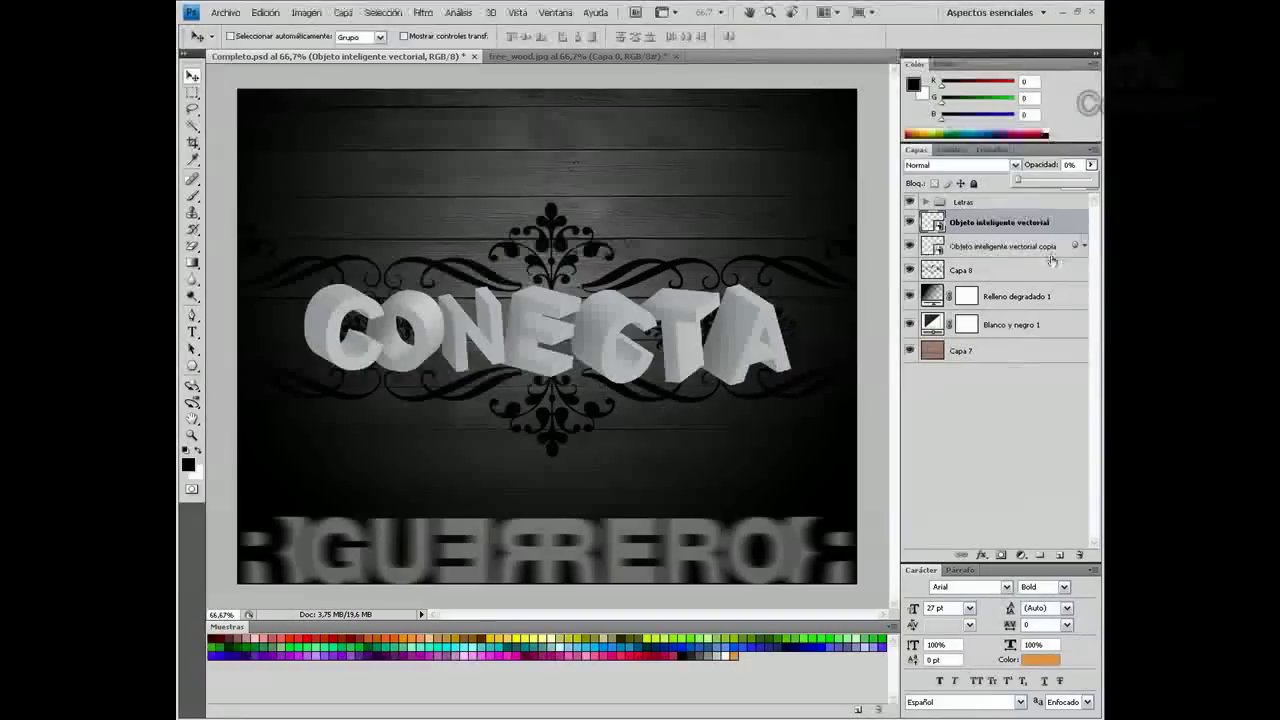
pyautogui.click(988, 246)
pyautogui.click(1091, 165)
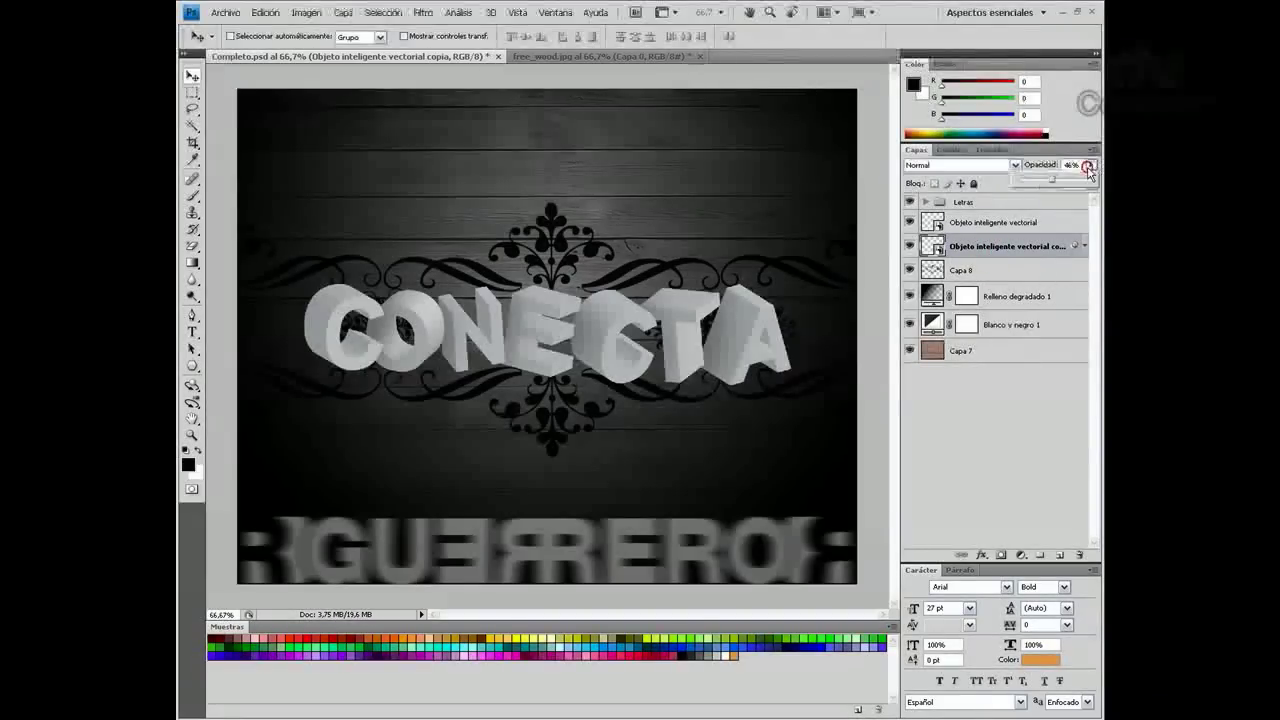
pyautogui.moveTo(1049, 181); pyautogui.dragTo(1025, 182)
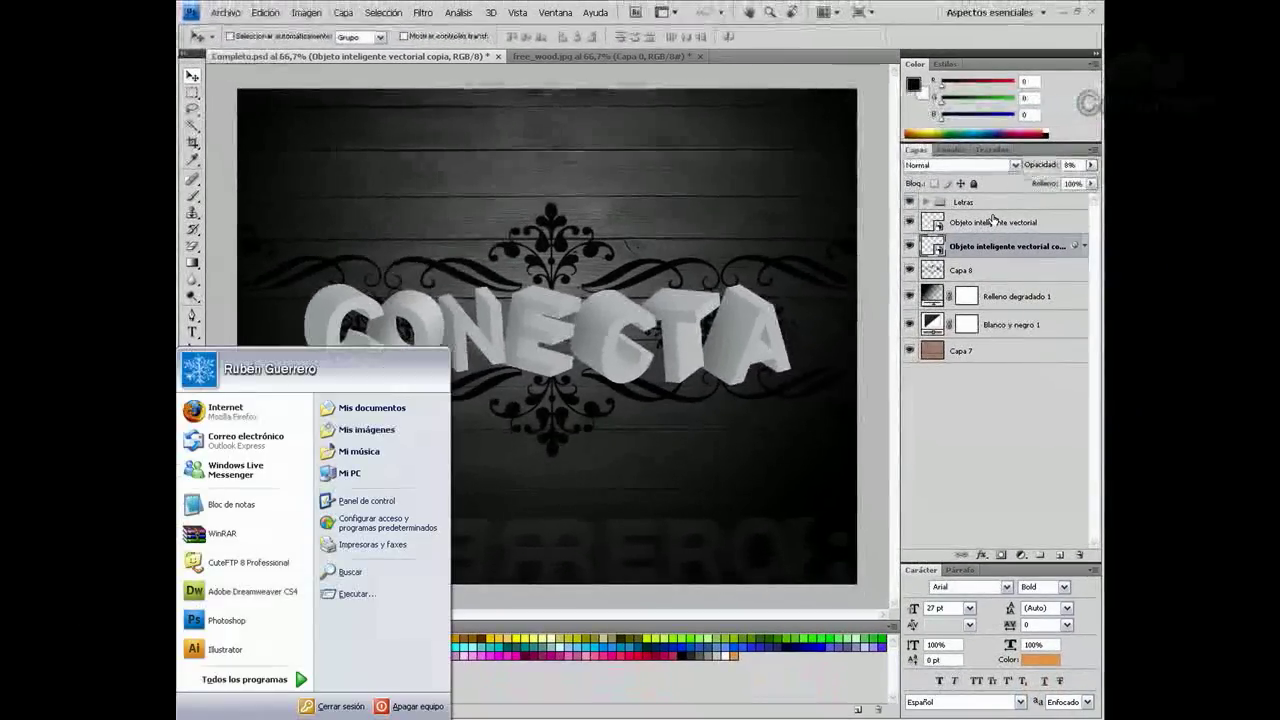
# Scale both GUERRERO logo layers together to 81.4% and nudge them toward the lower right
pyautogui.keyDown('shift'); pyautogui.click(991, 220); pyautogui.keyUp('shift')
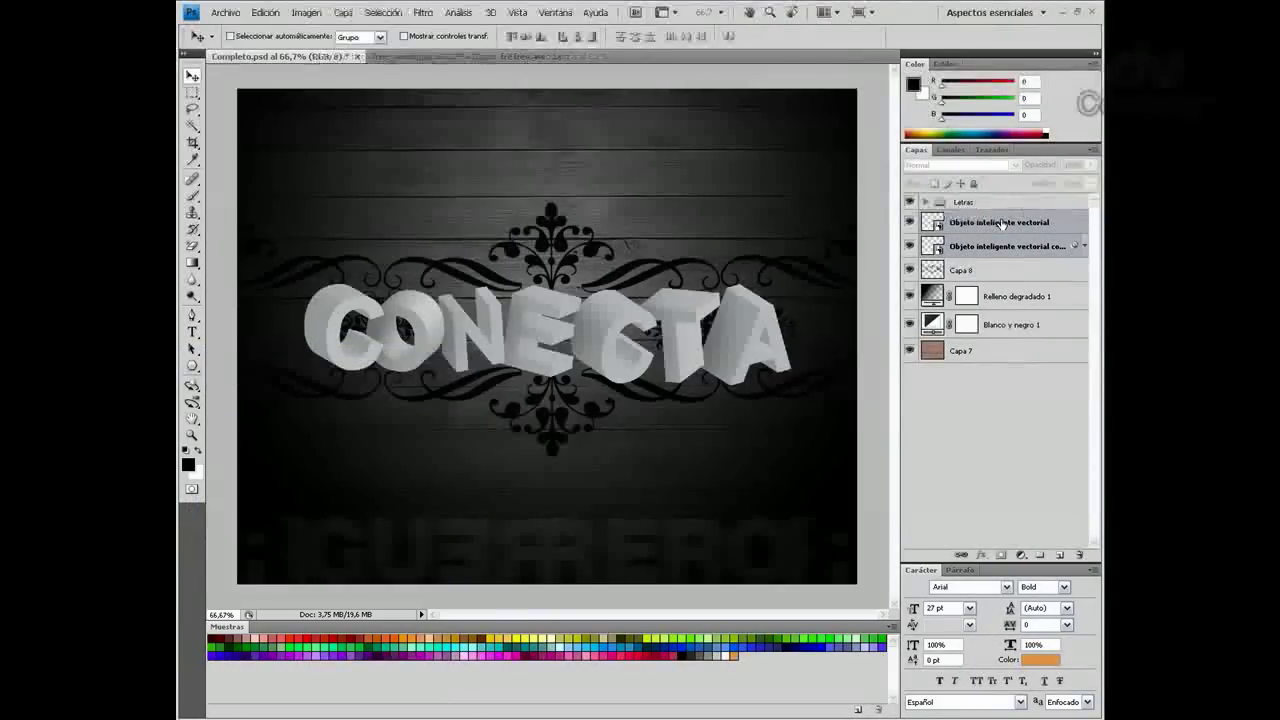
pyautogui.hotkey('ctrl', 't')
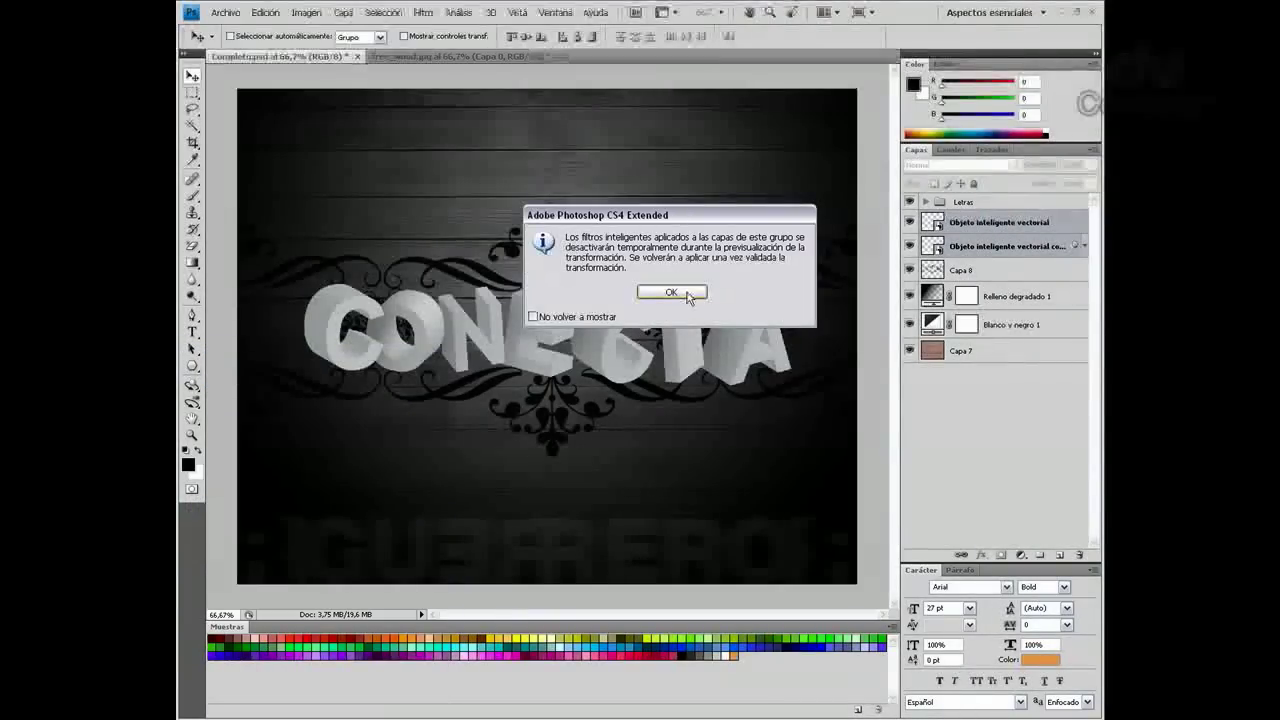
pyautogui.click(689, 294)
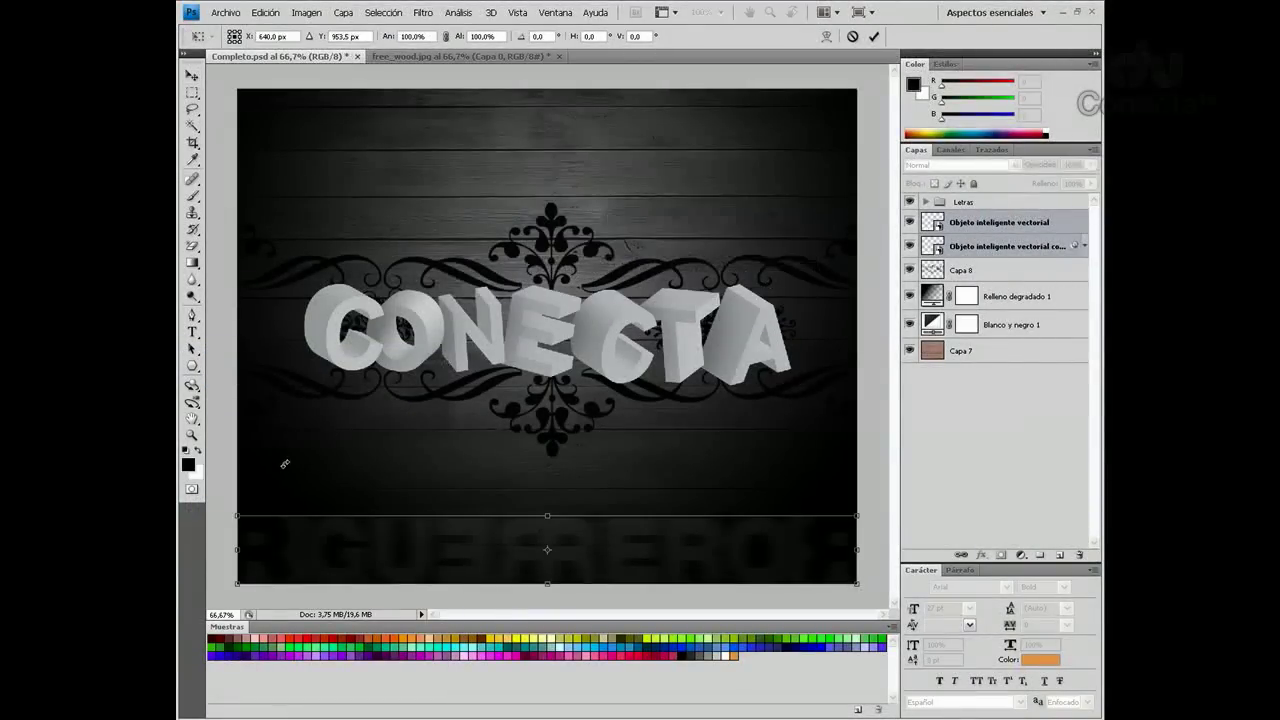
pyautogui.moveTo(240, 515); pyautogui.dragTo(358, 530)
pyautogui.moveTo(751, 551); pyautogui.dragTo(755, 557)
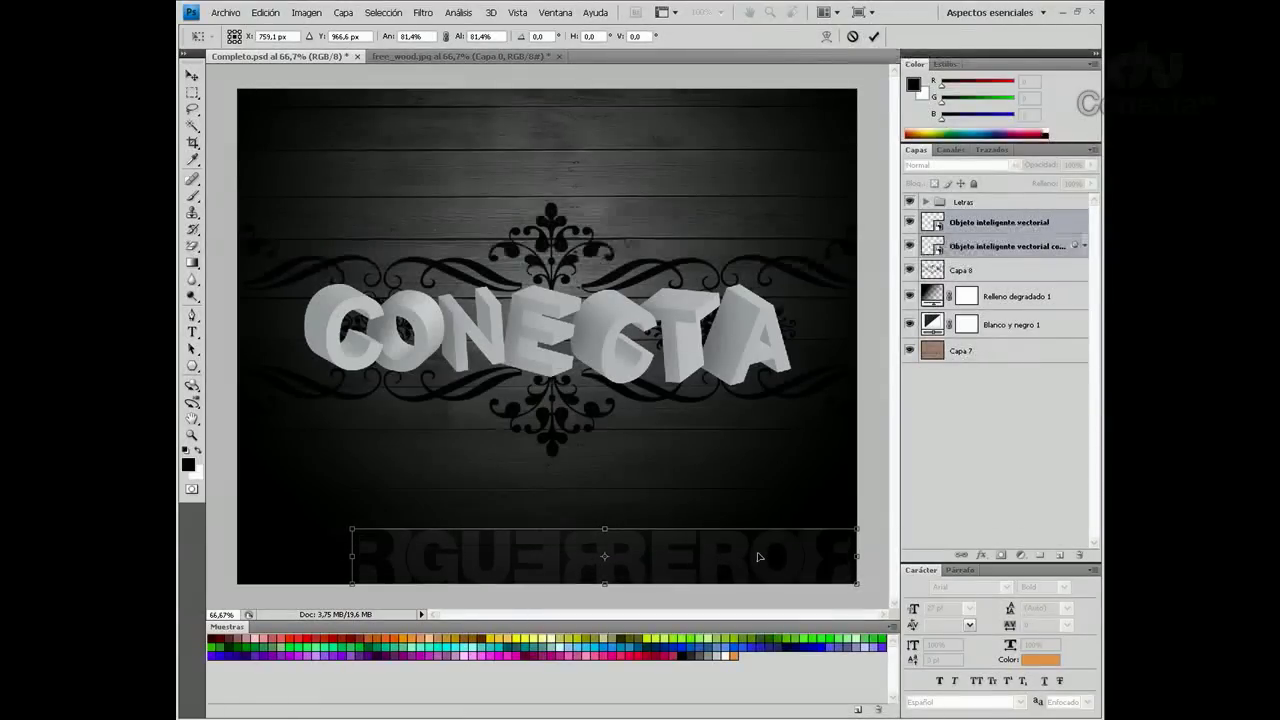
pyautogui.press('Return')
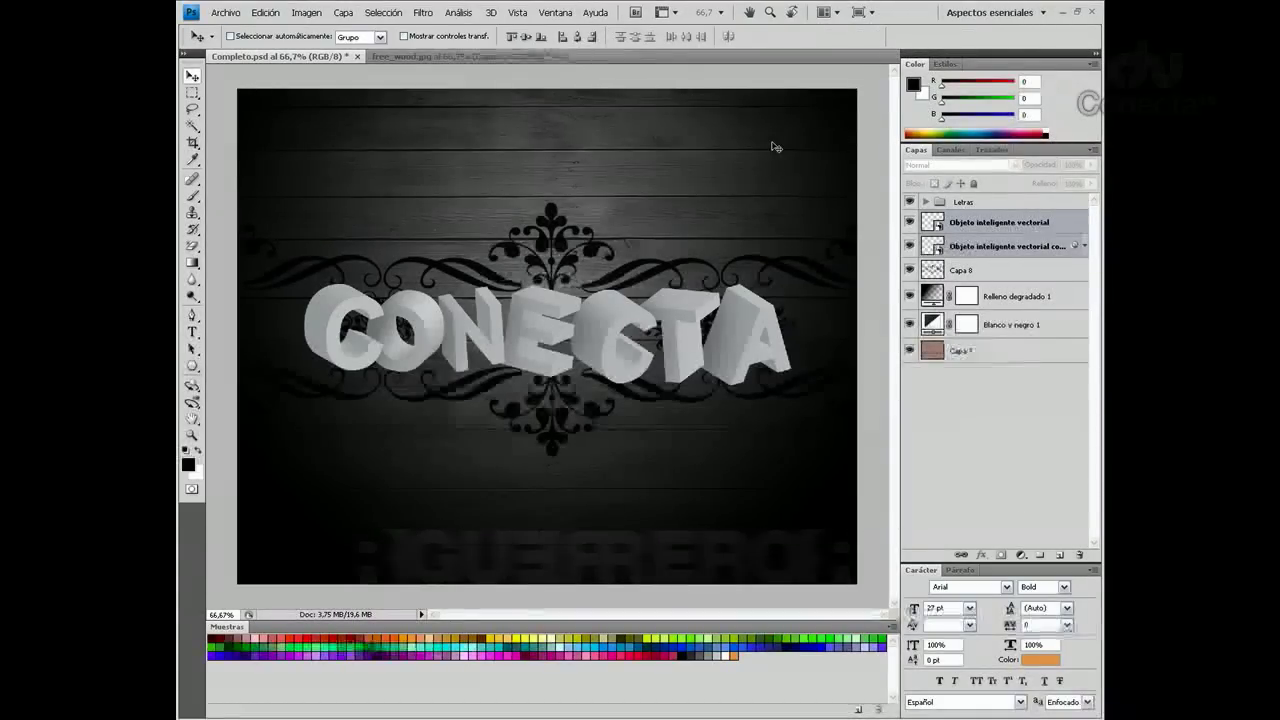